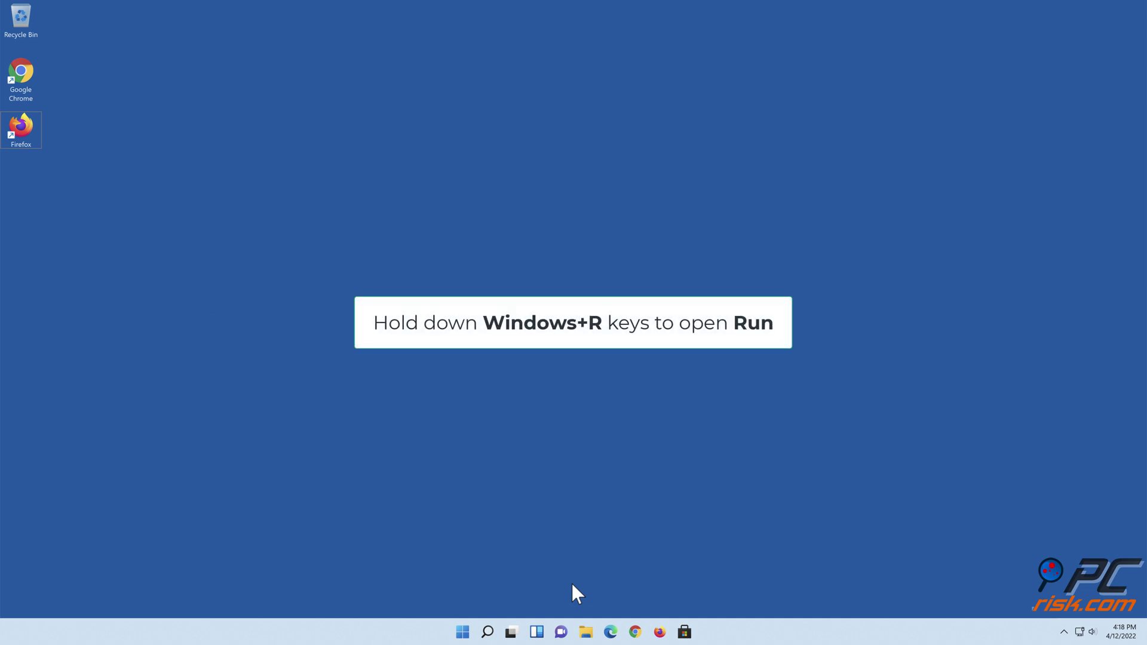
Run msdt.exe -id devicediagnostic from the Run dialog to launch the Hardware and Devices troubleshooter.
key(super+r)
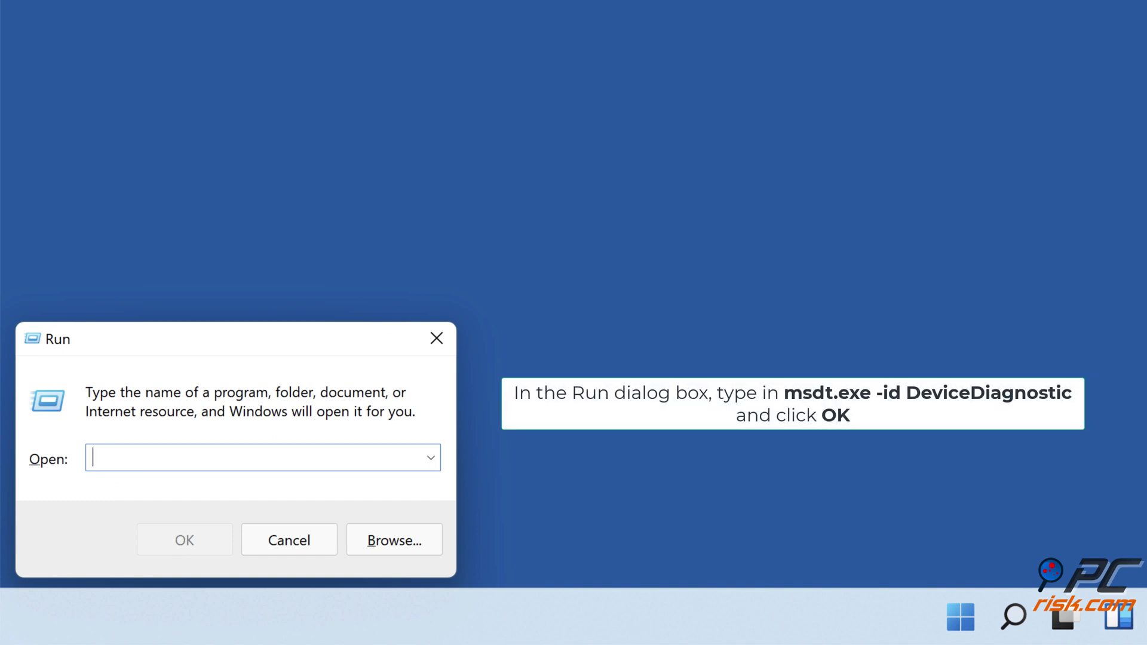
text(msdt.exe -id)
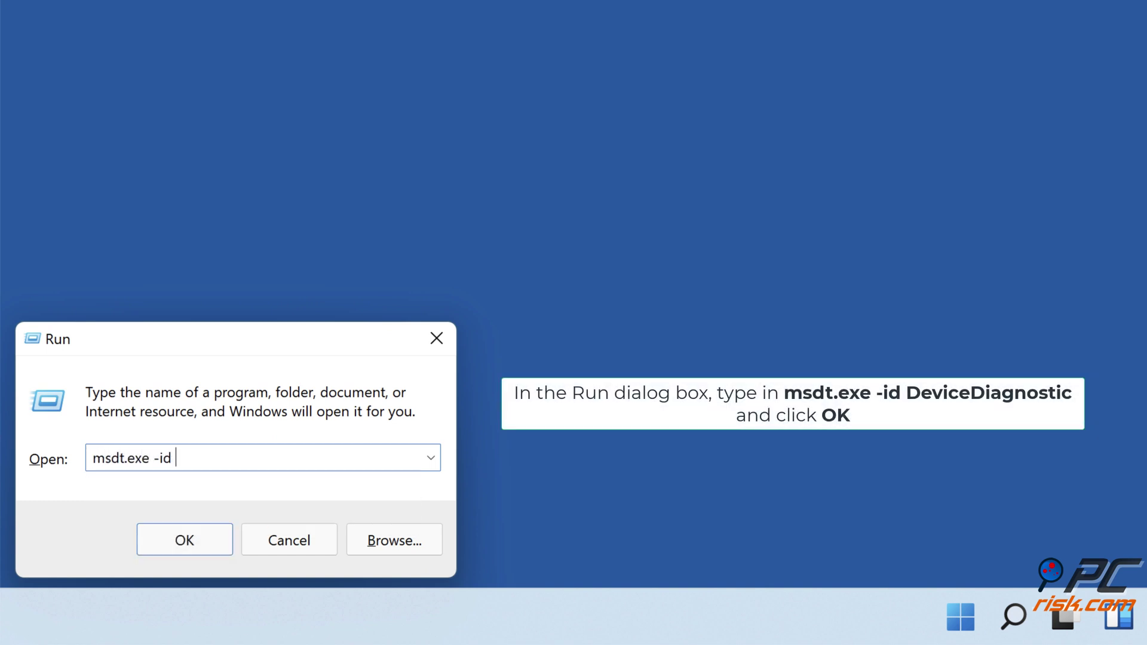
text( devicediagnostic)
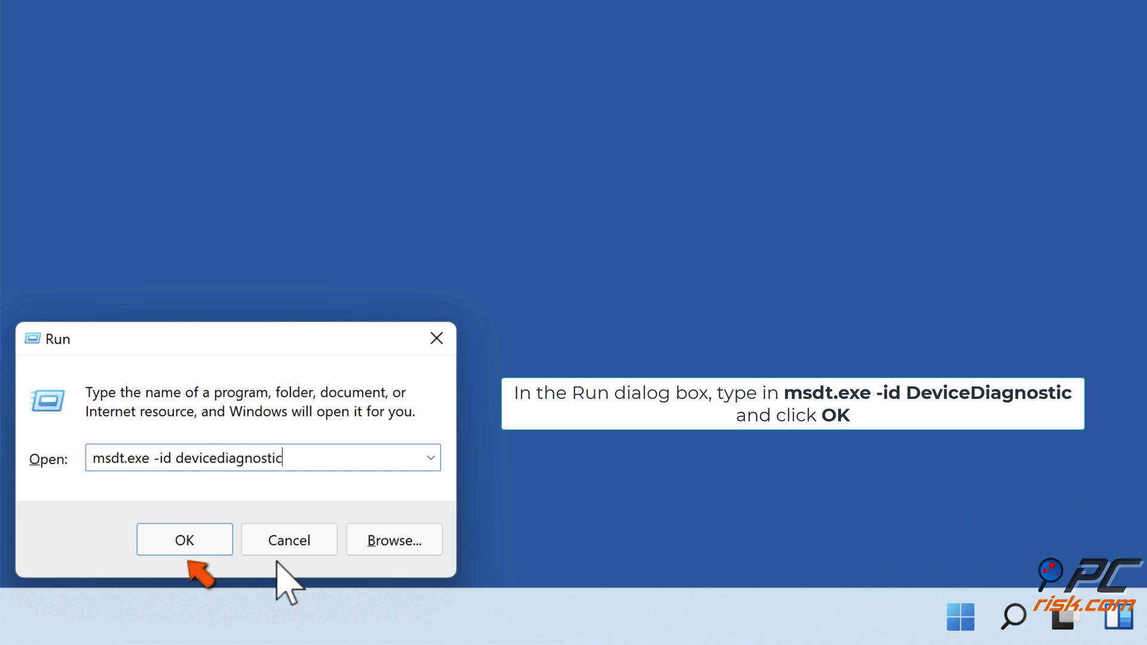
click(182, 549)
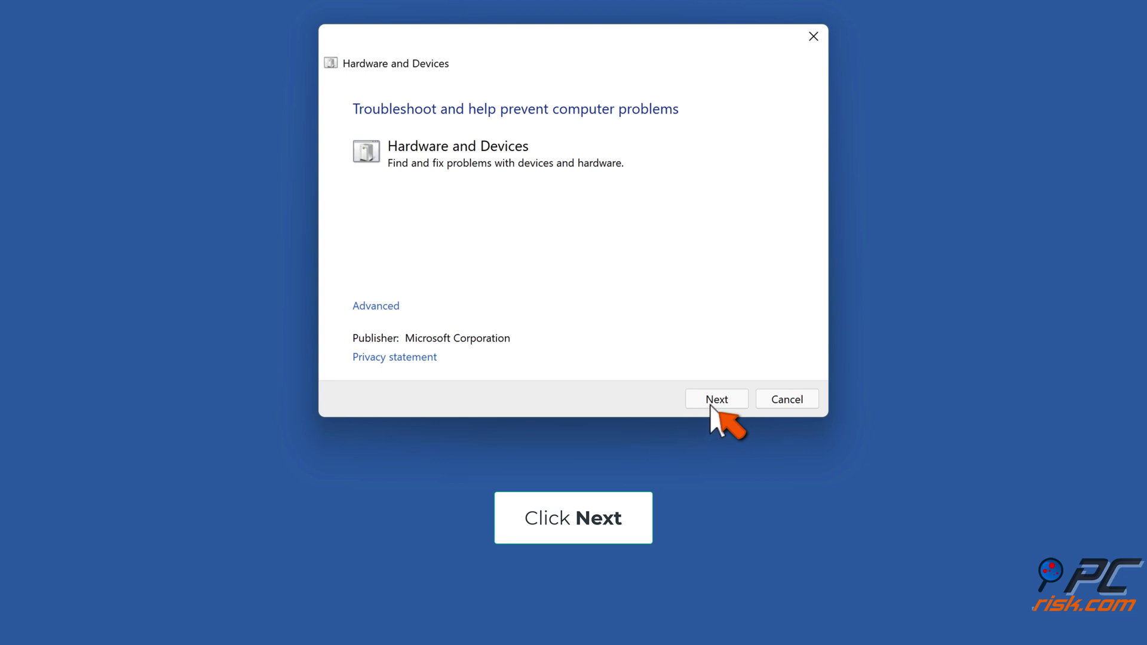
Detect hardware problems, apply the suggested fix, enable driver install settings, and close the troubleshooter.
click(712, 405)
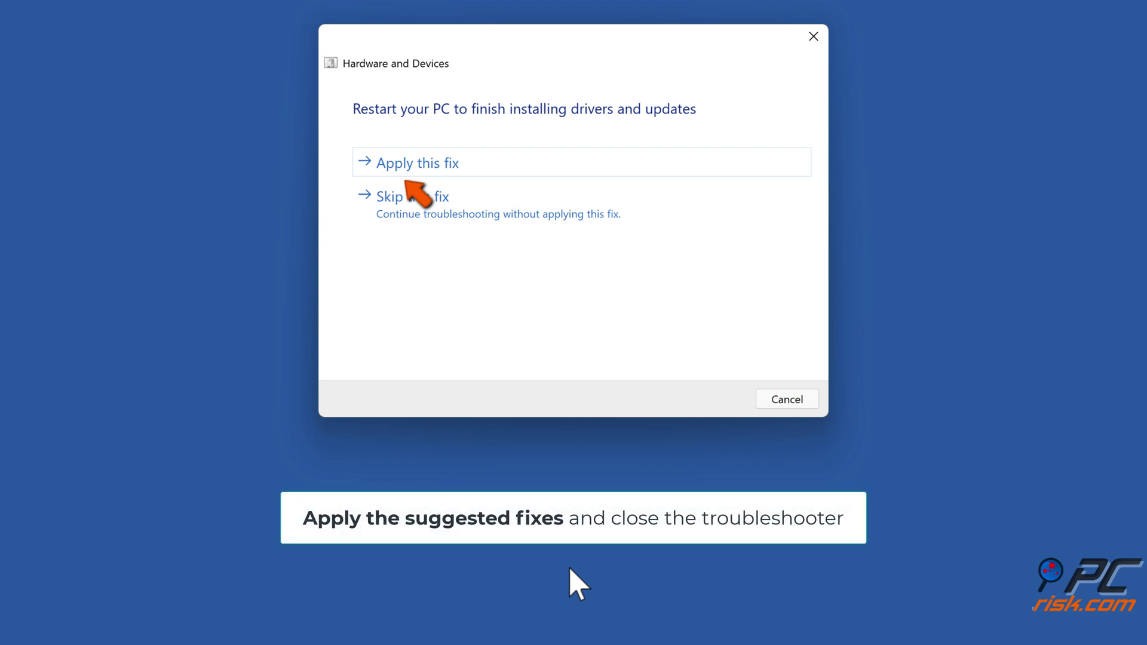
click(423, 169)
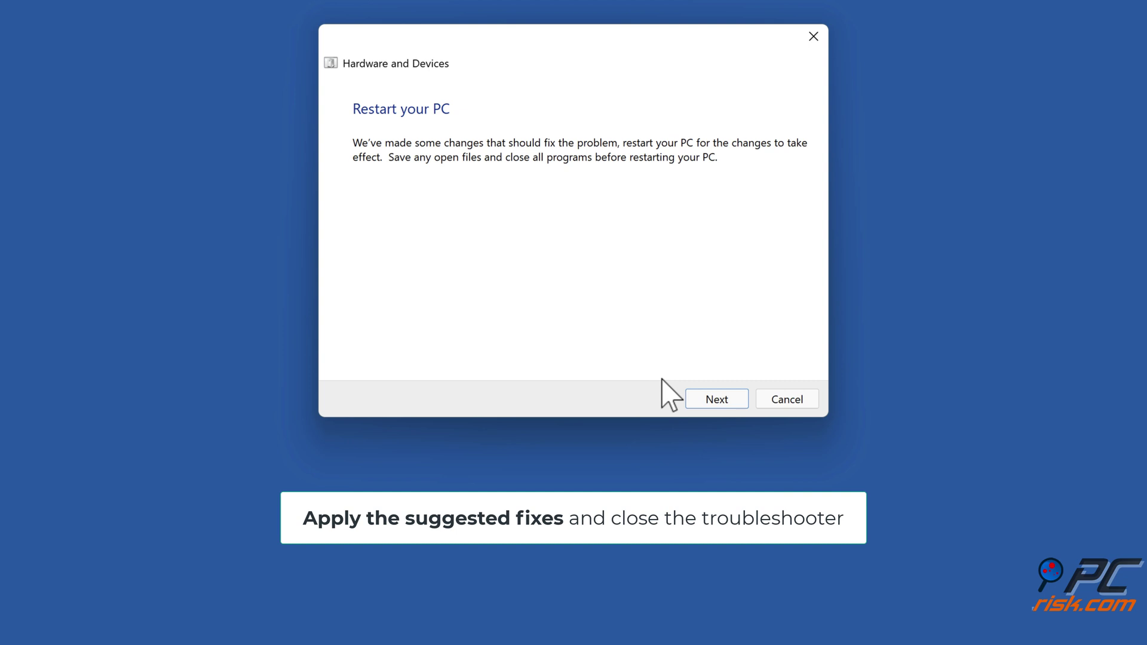
click(717, 399)
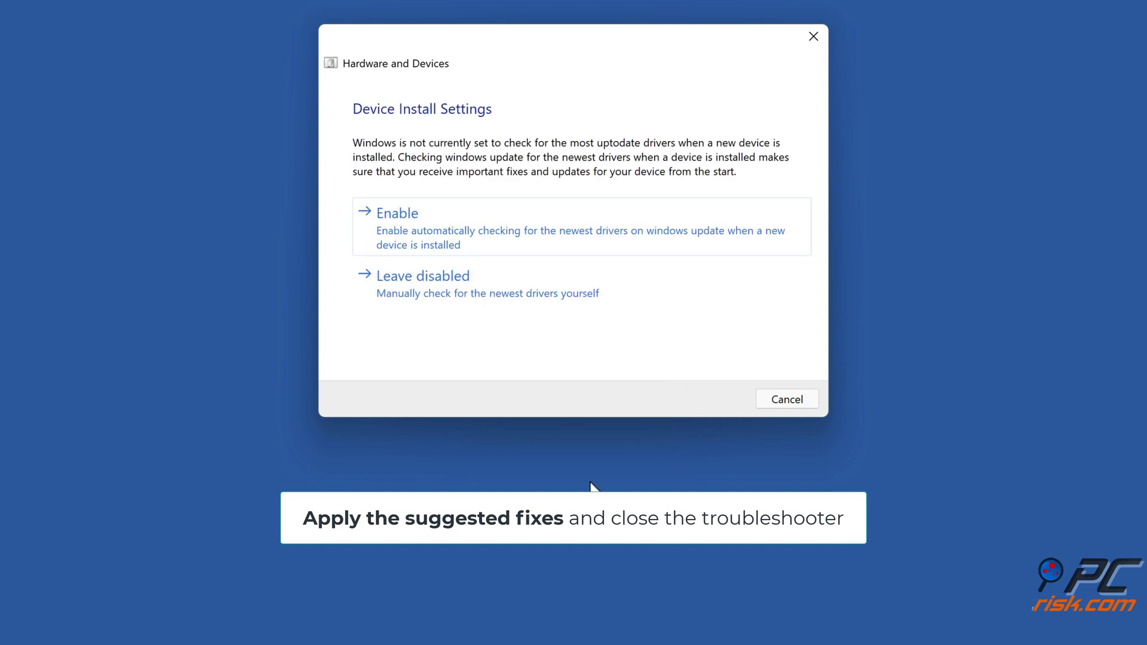
click(500, 238)
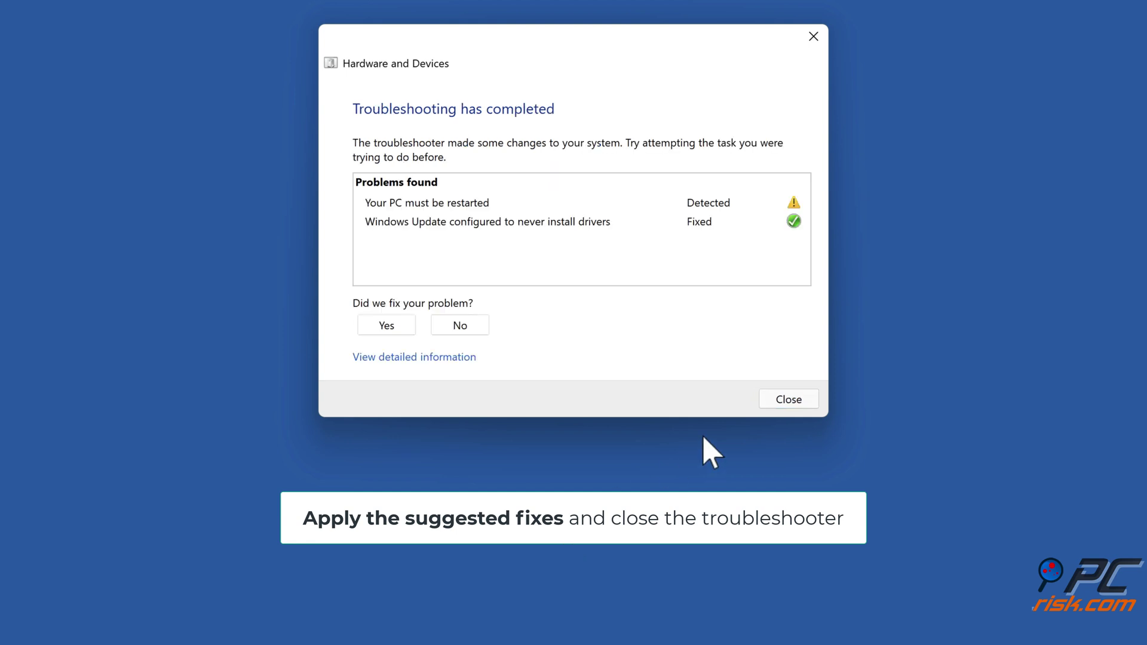
click(783, 401)
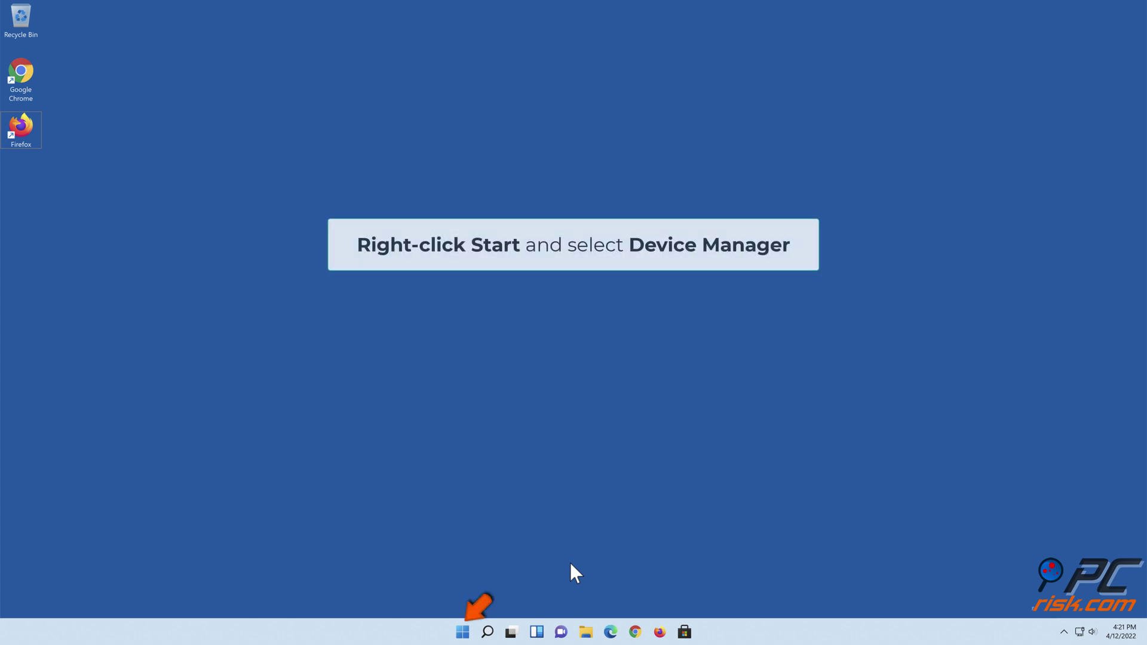
Open Device Manager from the Start menu and select USB Mass Storage Device under Universal Serial Bus controllers.
right_click(467, 631)
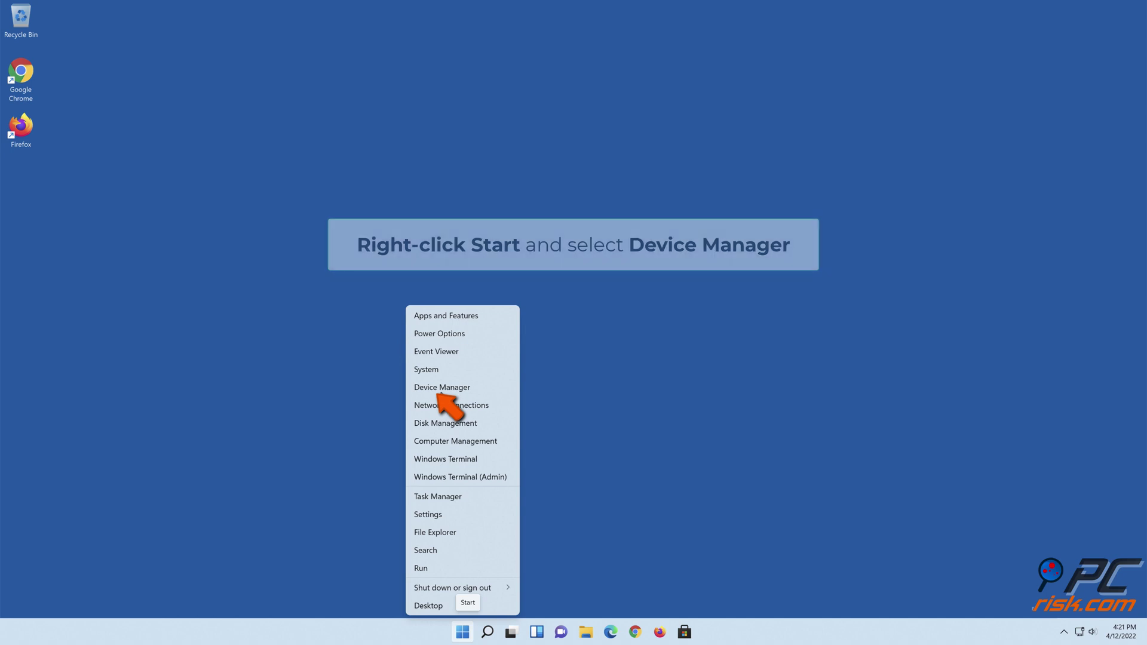
click(441, 392)
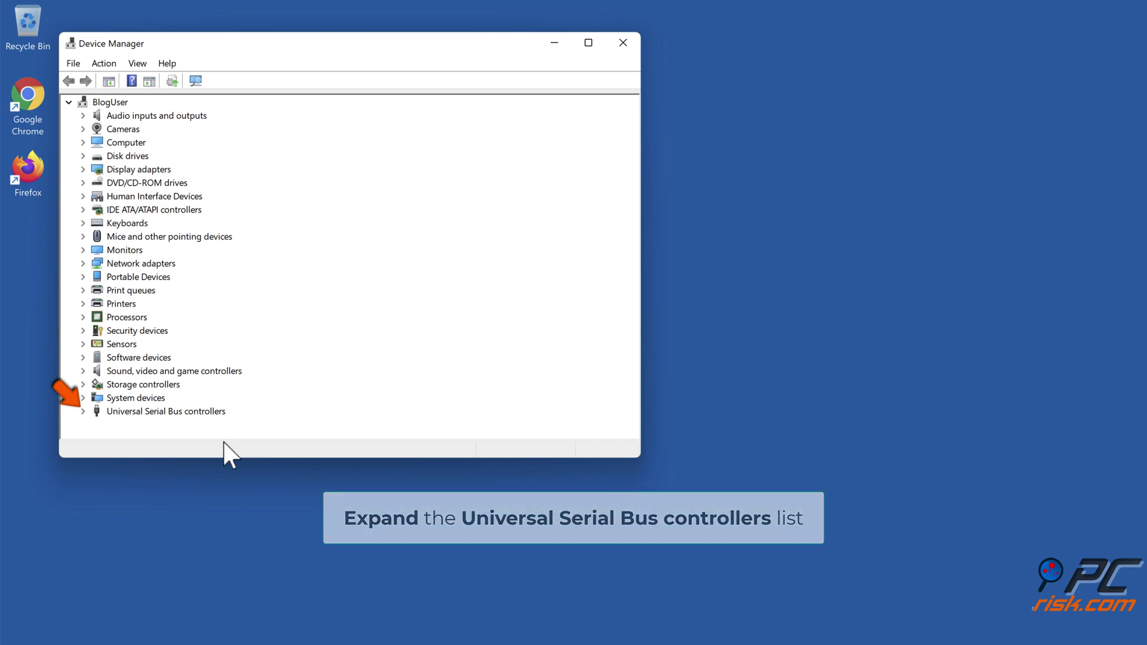
click(84, 411)
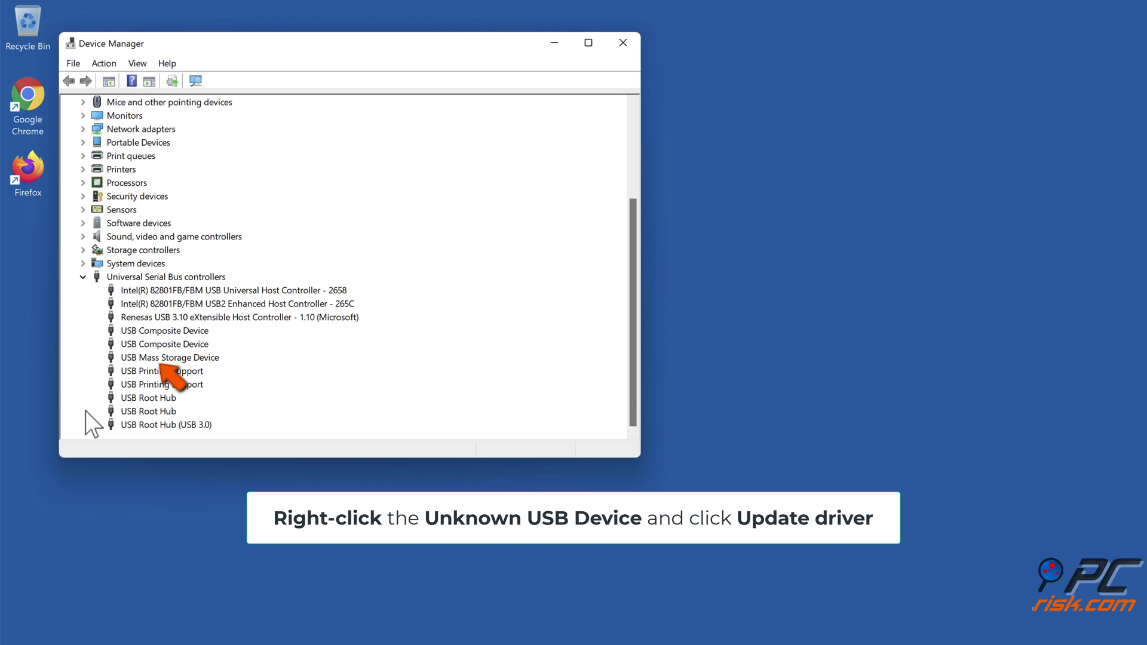
click(169, 358)
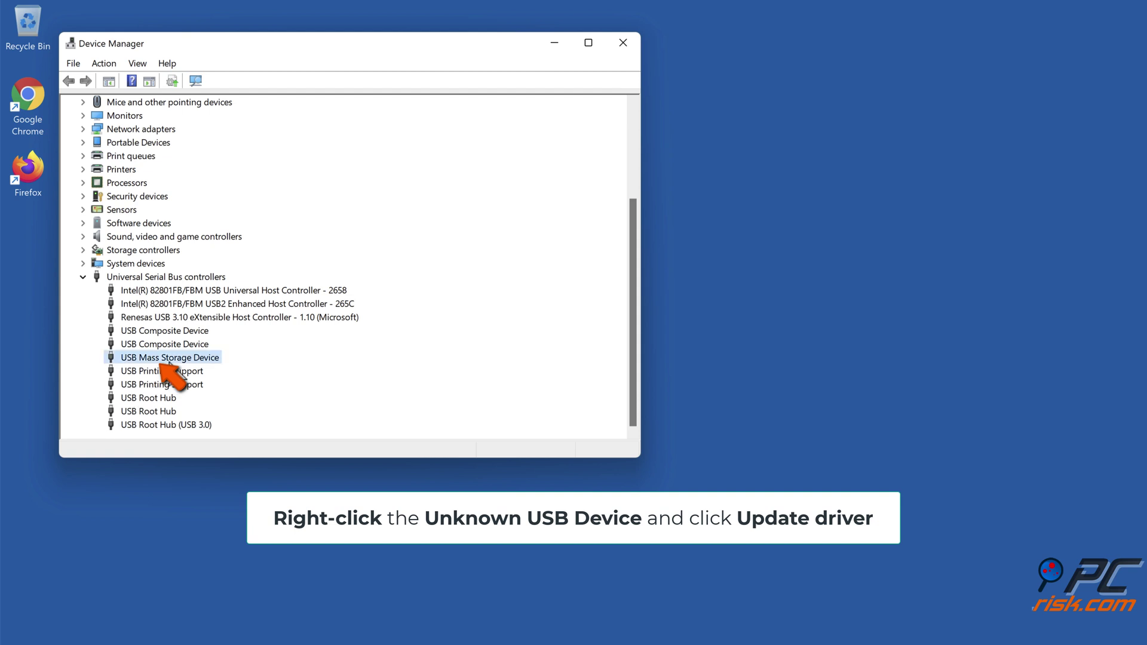
Search automatically for a USB Mass Storage Device driver update, dismiss the result, and close Device Manager.
right_click(169, 362)
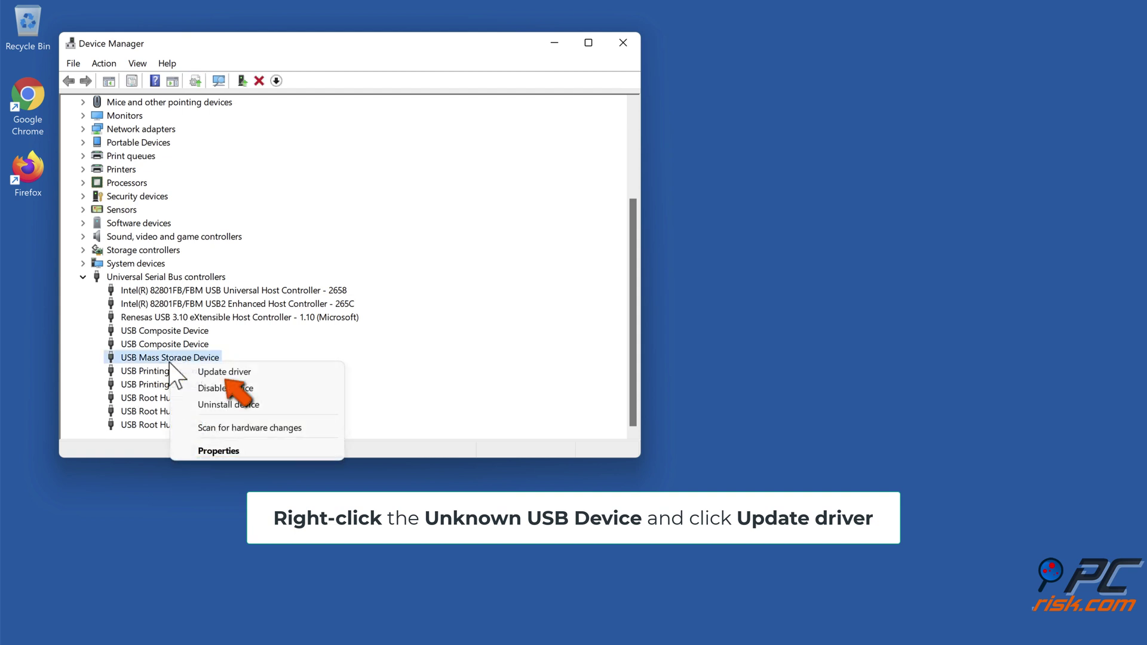
click(225, 374)
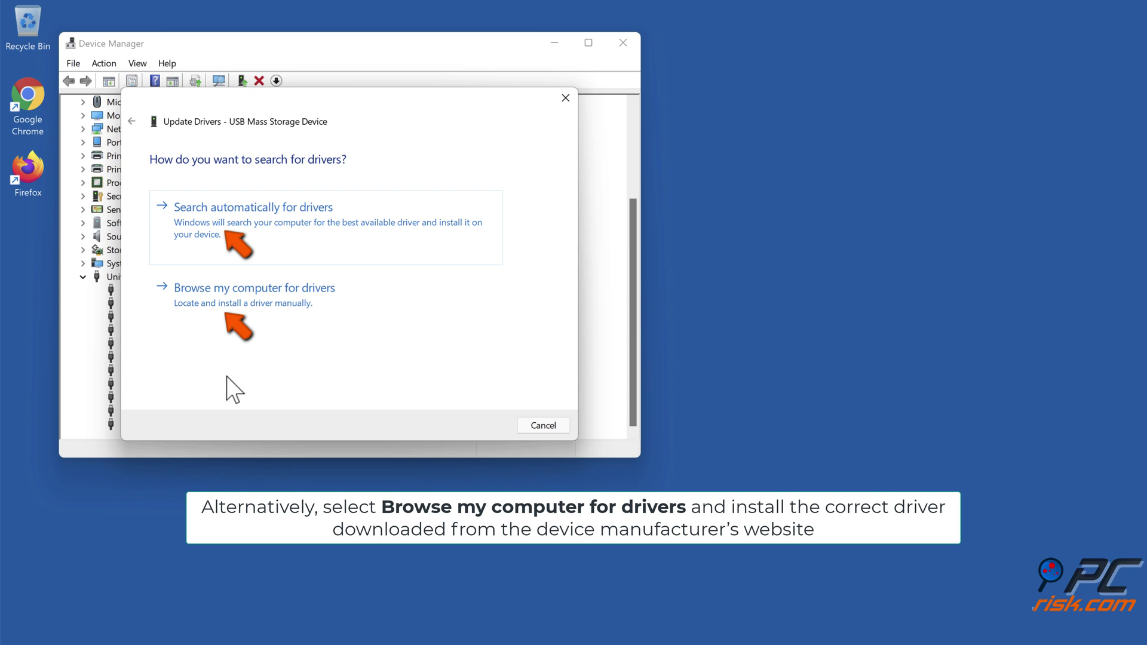
click(233, 235)
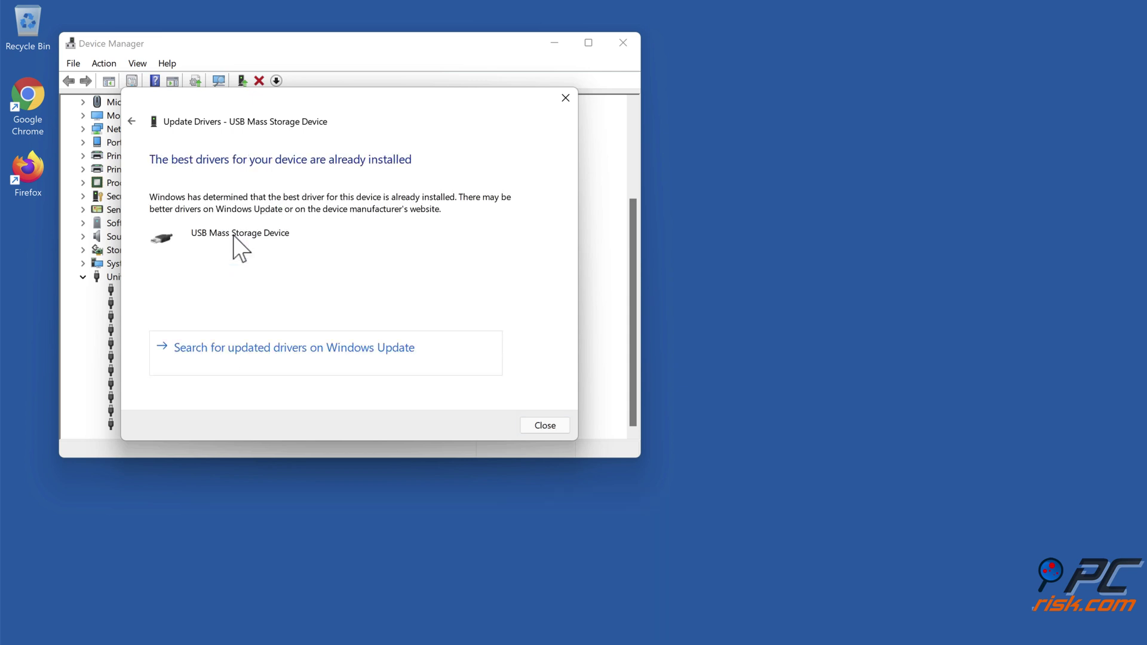
click(544, 427)
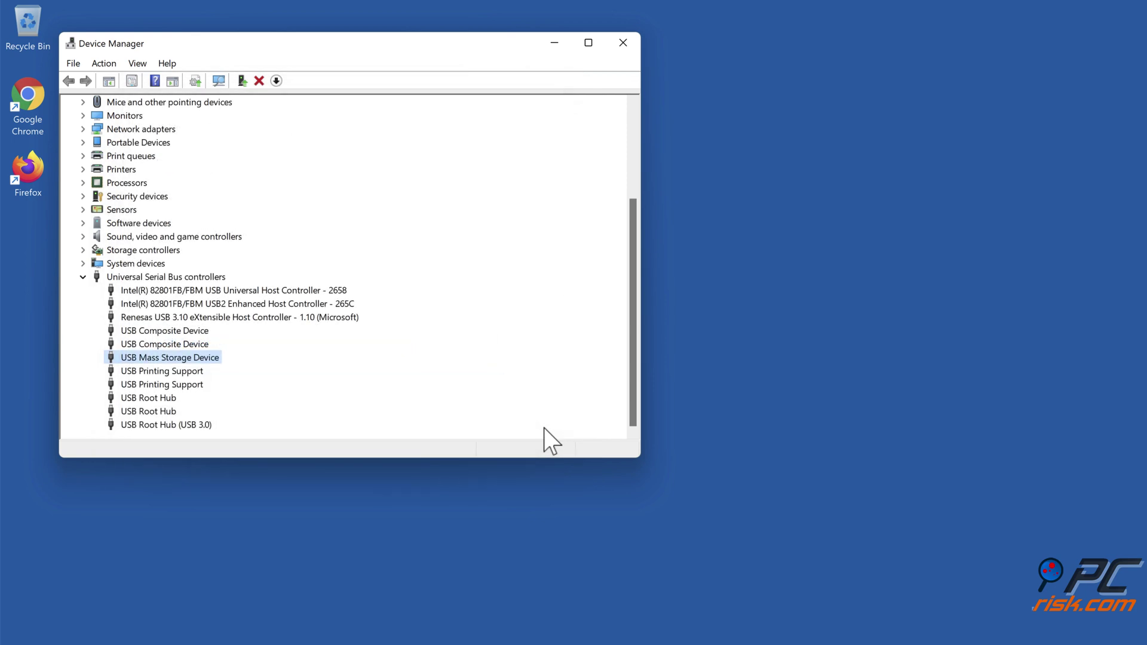
click(623, 43)
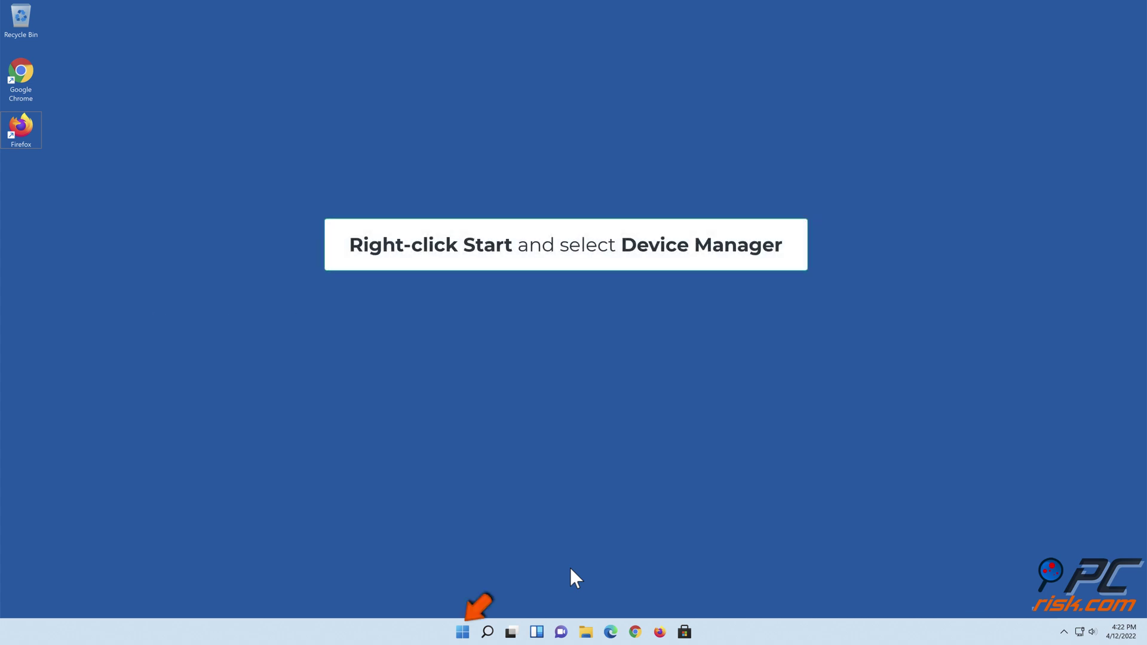
Reopen Device Manager and turn on View > Show hidden devices.
right_click(463, 632)
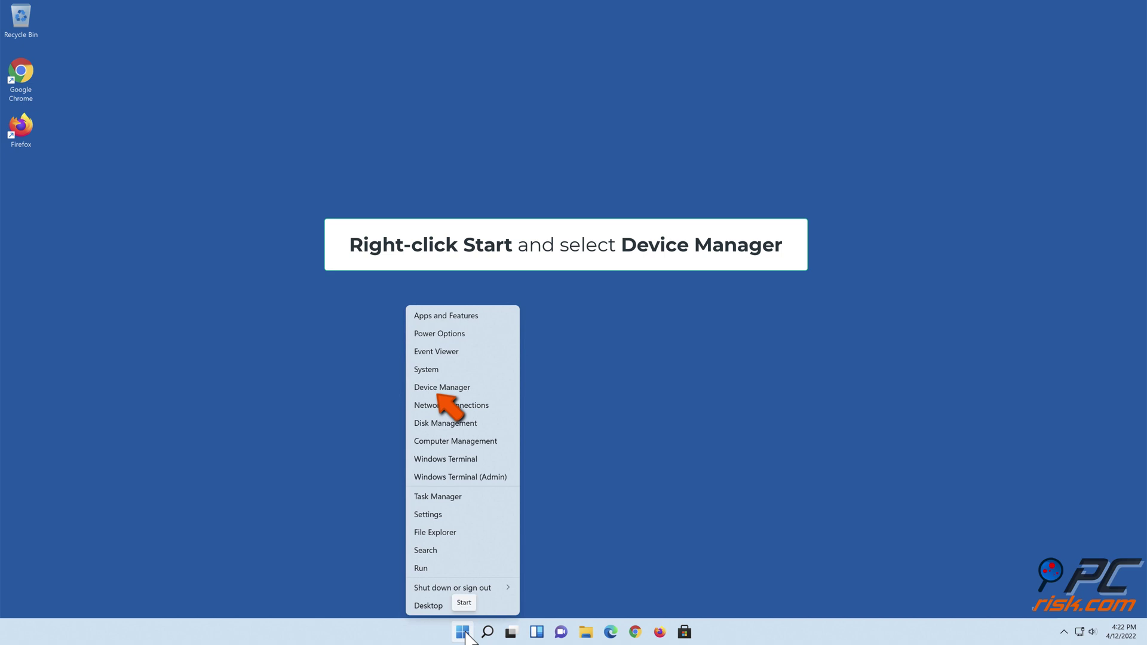
click(440, 389)
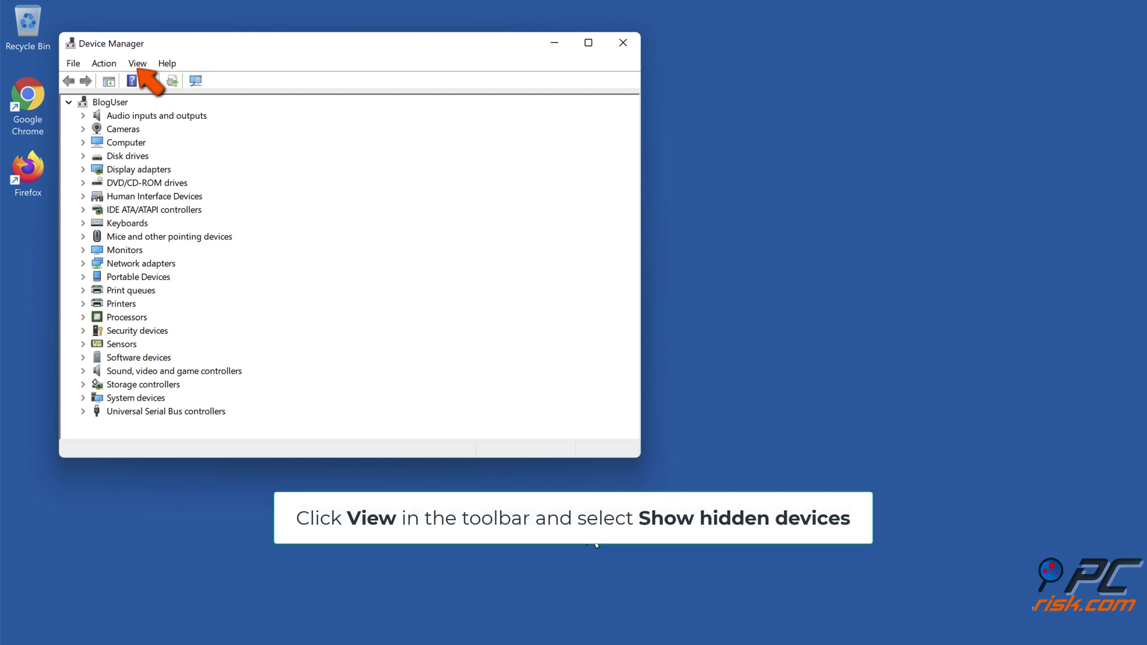
click(138, 64)
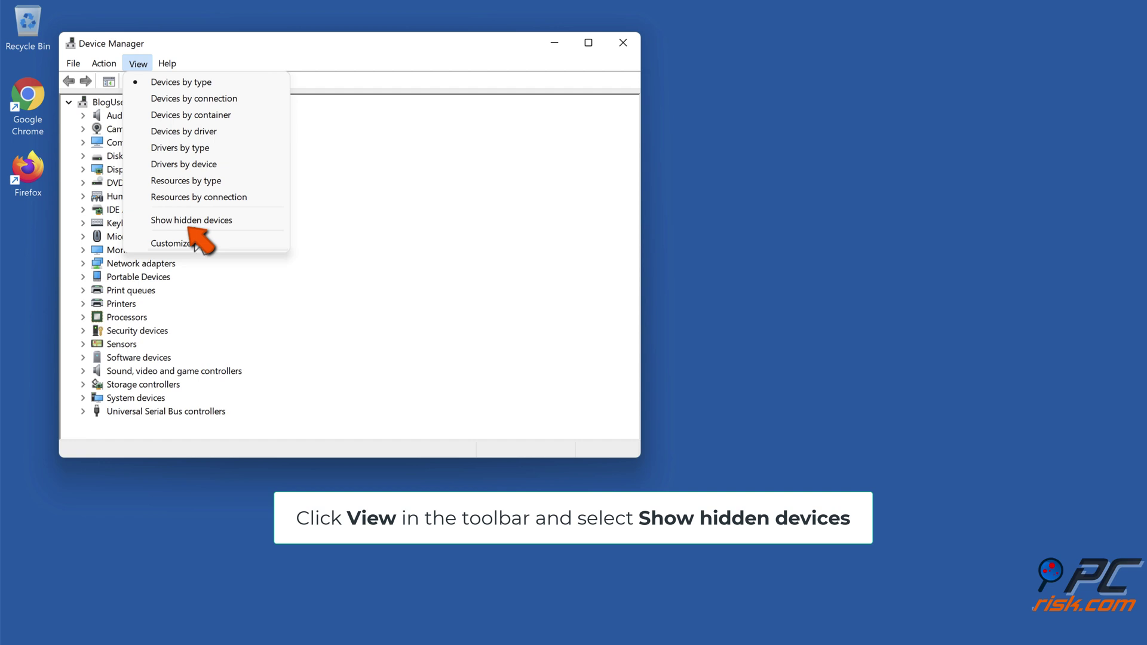
click(195, 223)
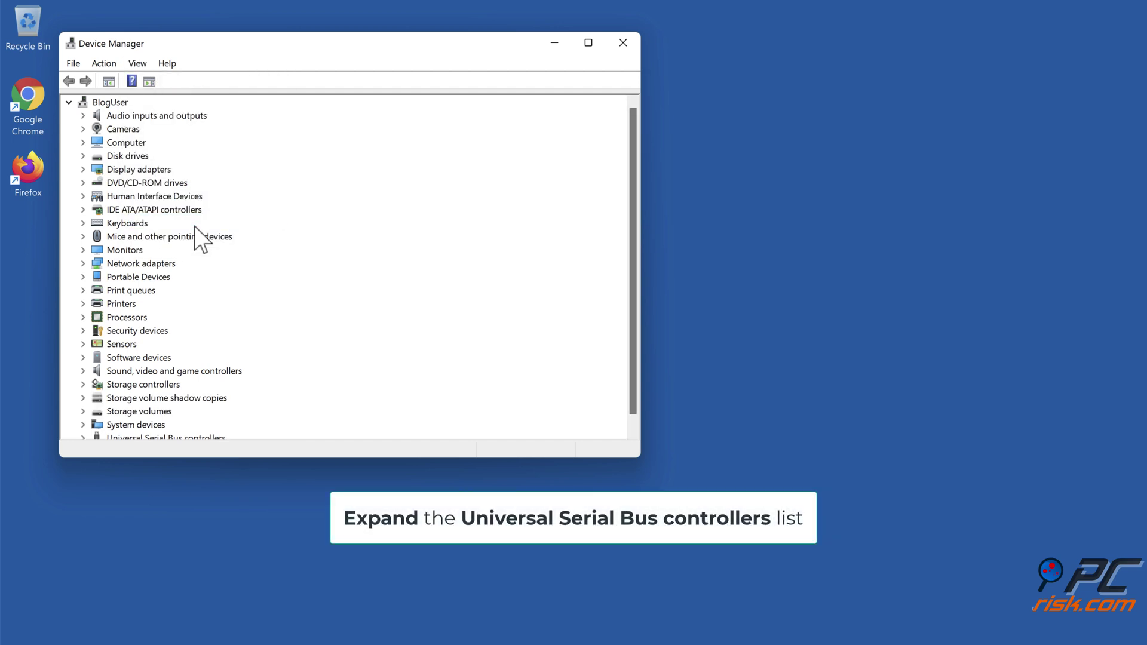
Uninstall the USB Mass Storage Device from Universal Serial Bus controllers, then close Device Manager.
scroll(195, 226, down, 1)
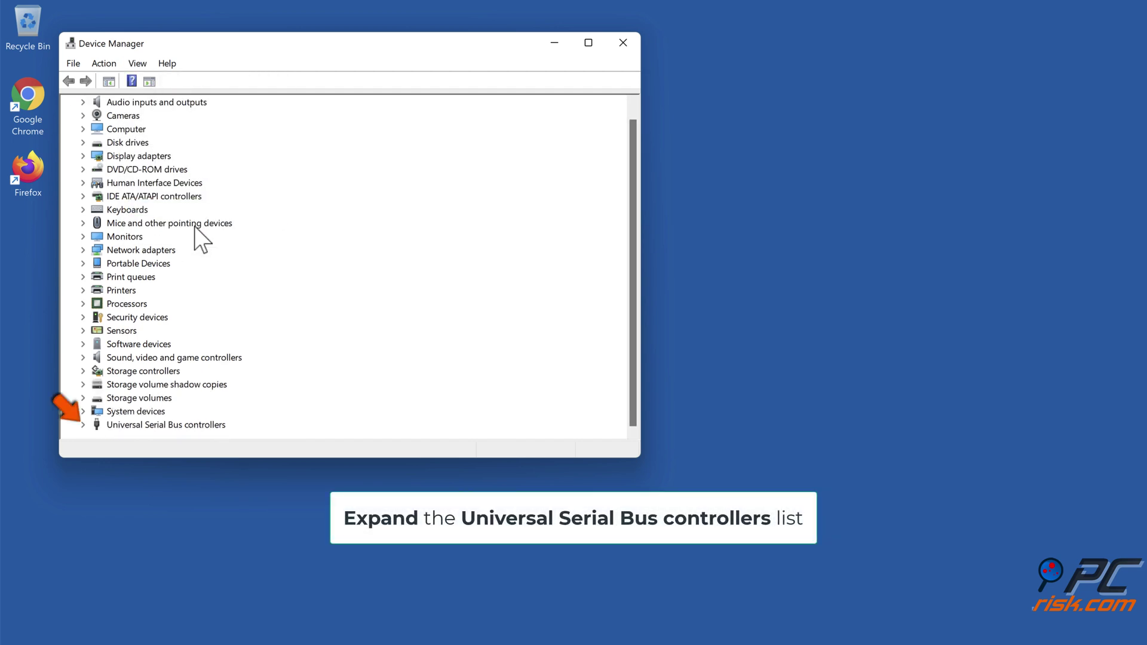
click(83, 428)
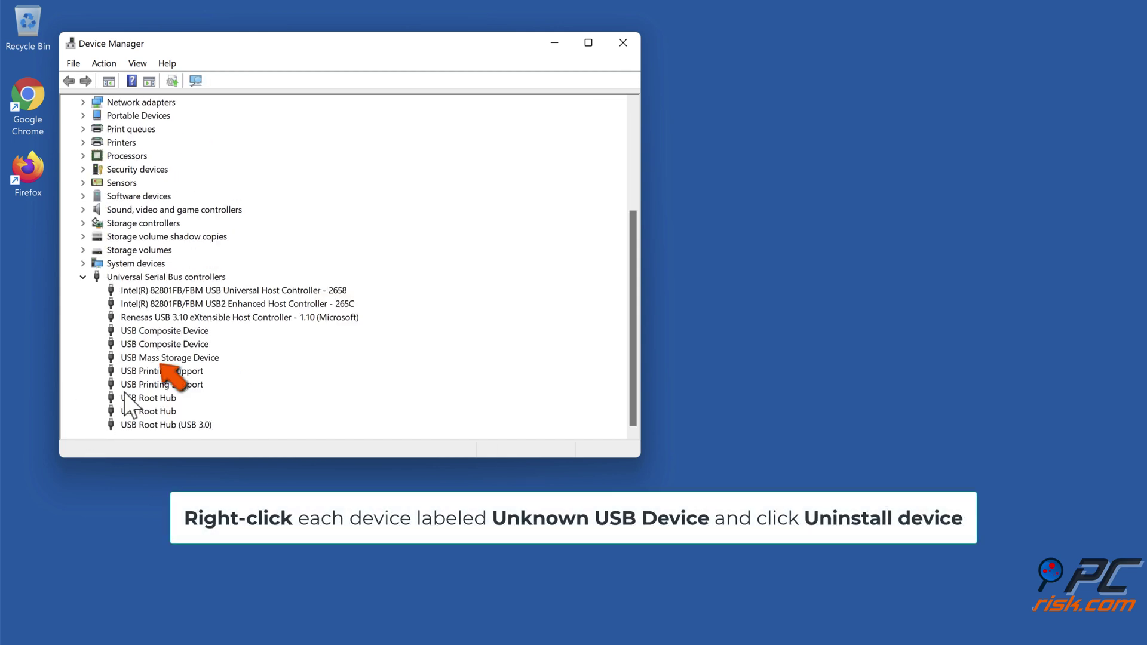
right_click(164, 360)
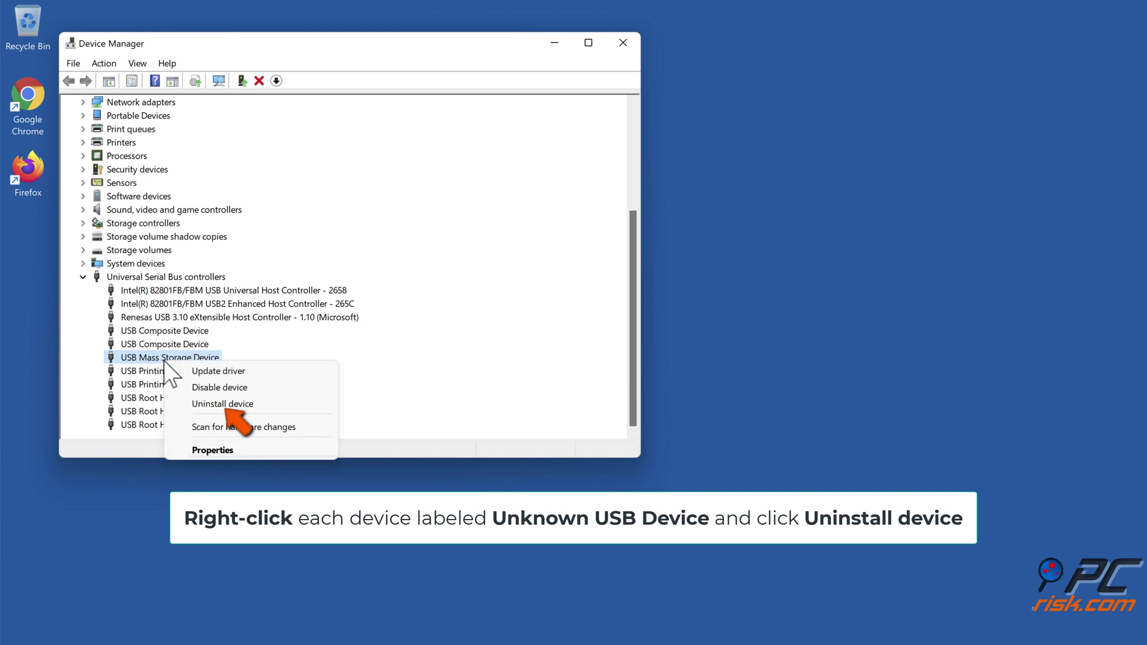
click(225, 405)
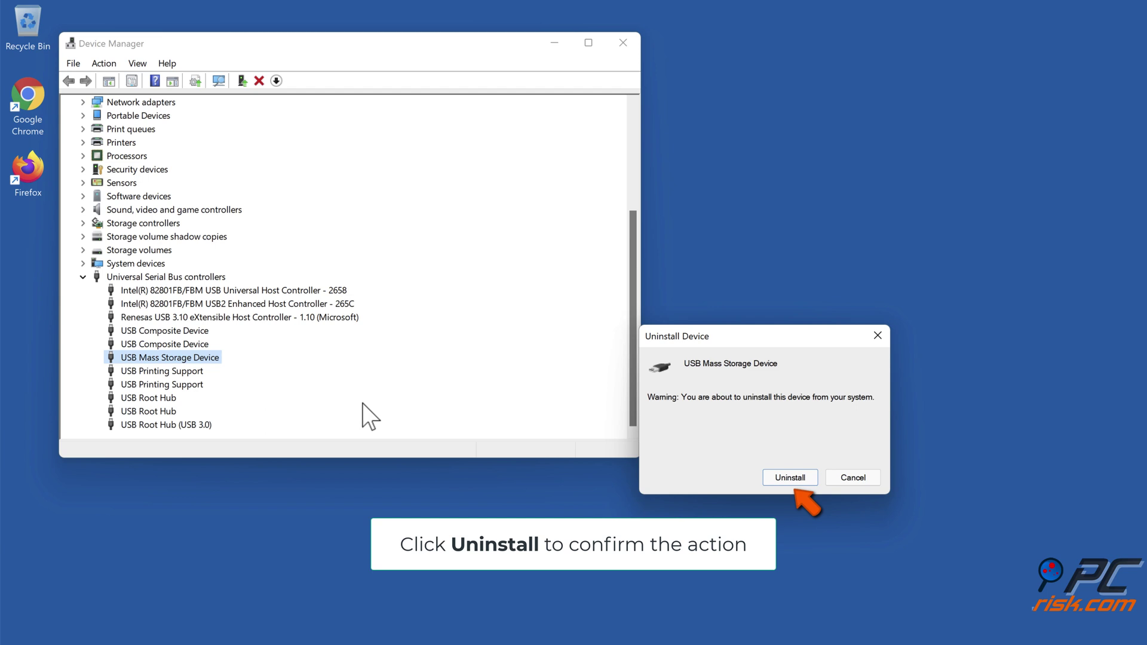
click(789, 478)
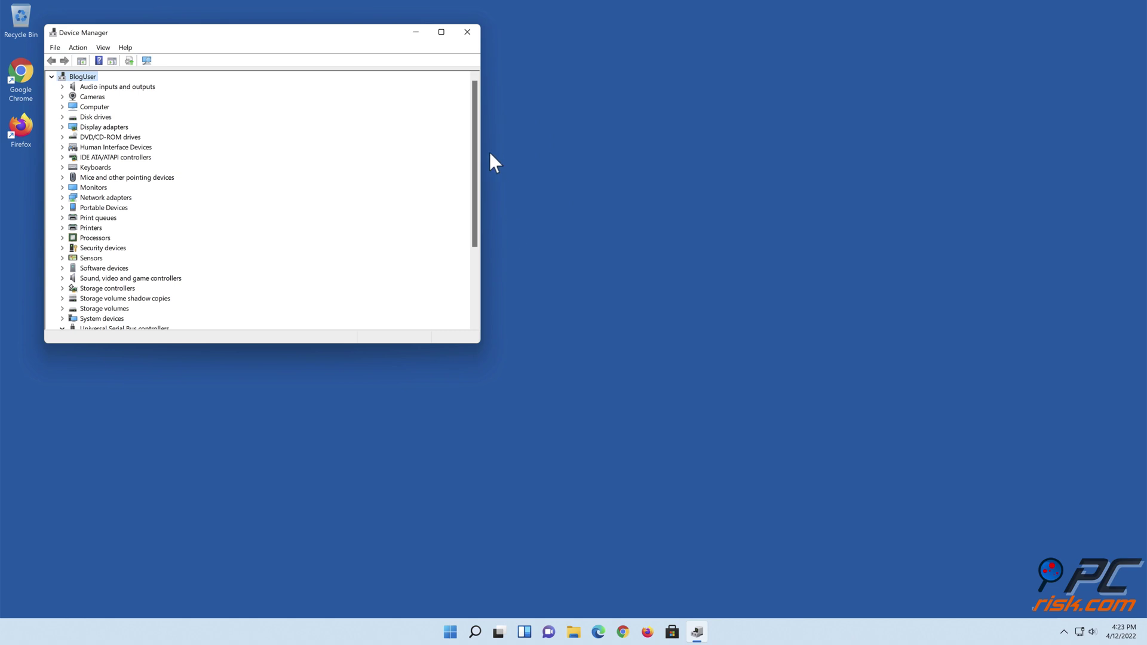
click(467, 32)
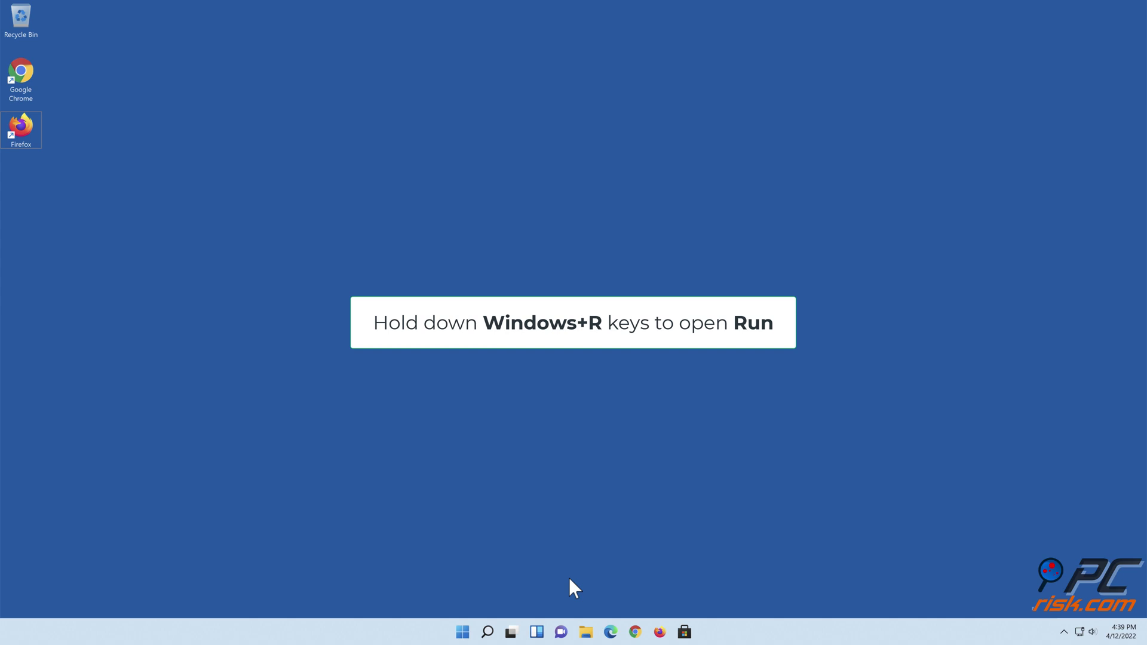
Run powercfg.cpl from the Run dialog to open Power Options.
key(super+r)
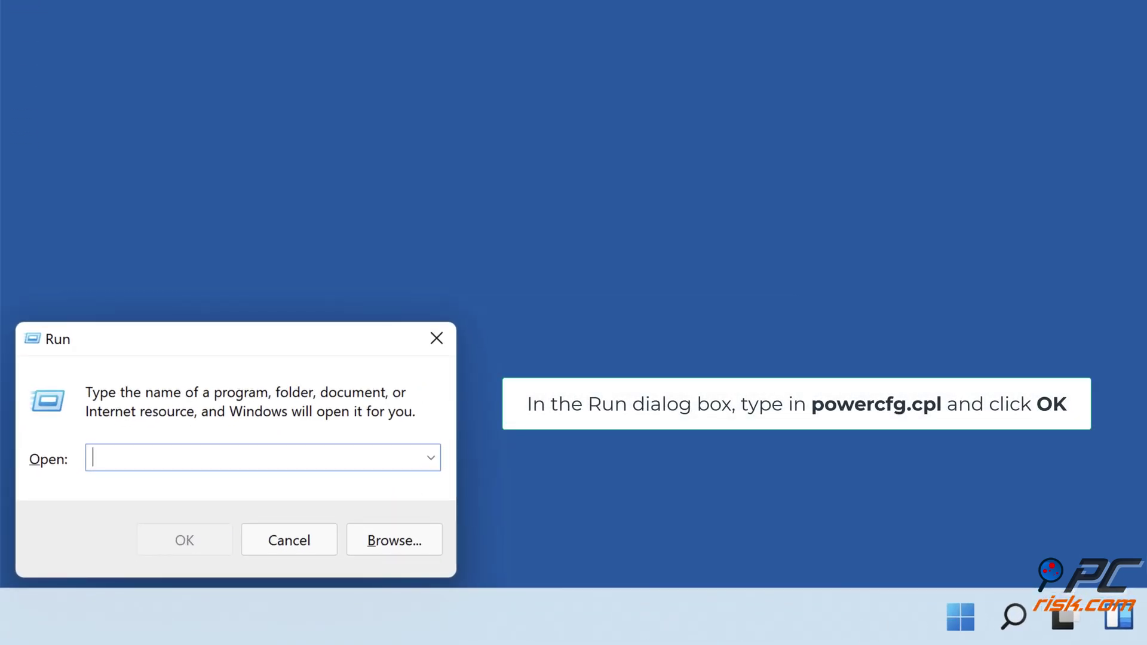
text(power)
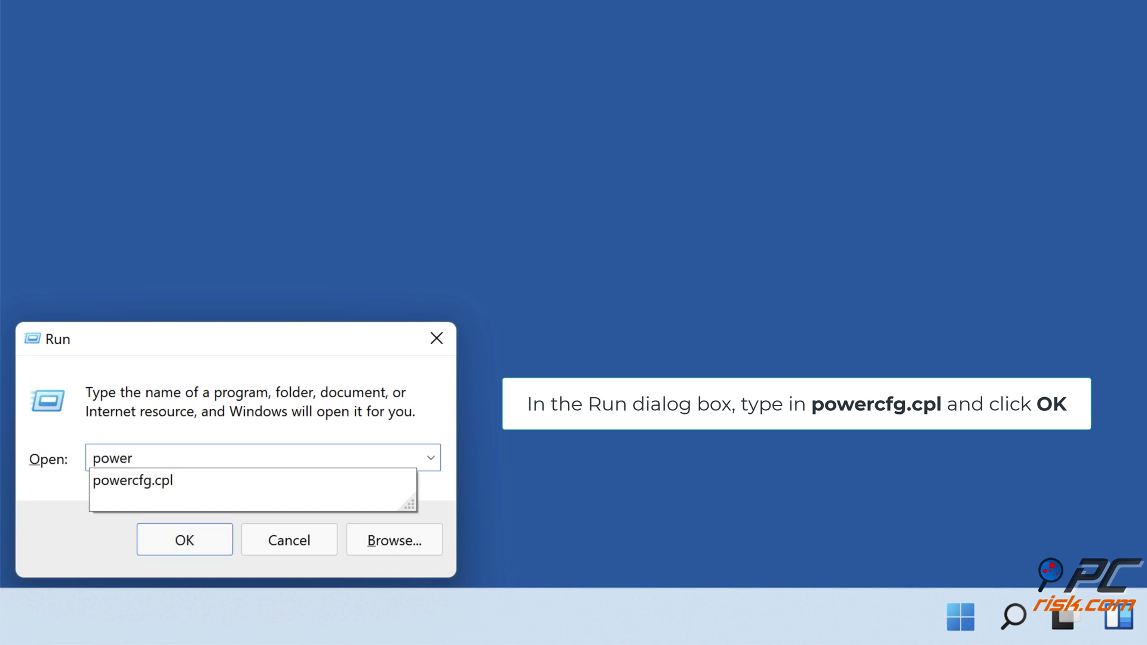
text(cfg.cpl)
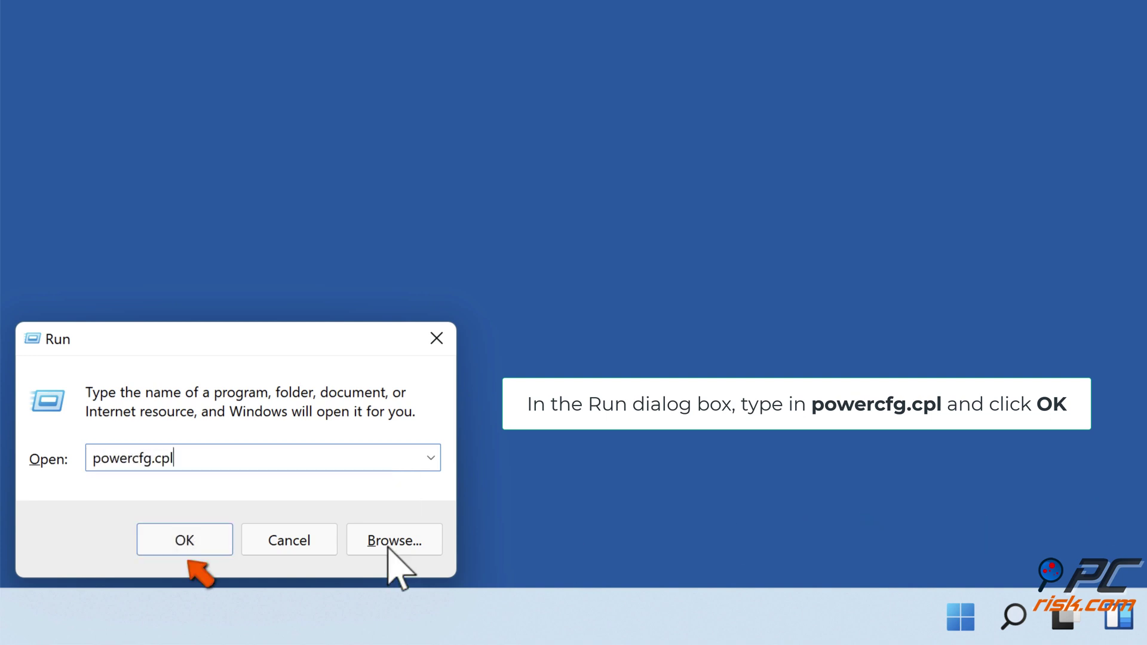
click(184, 549)
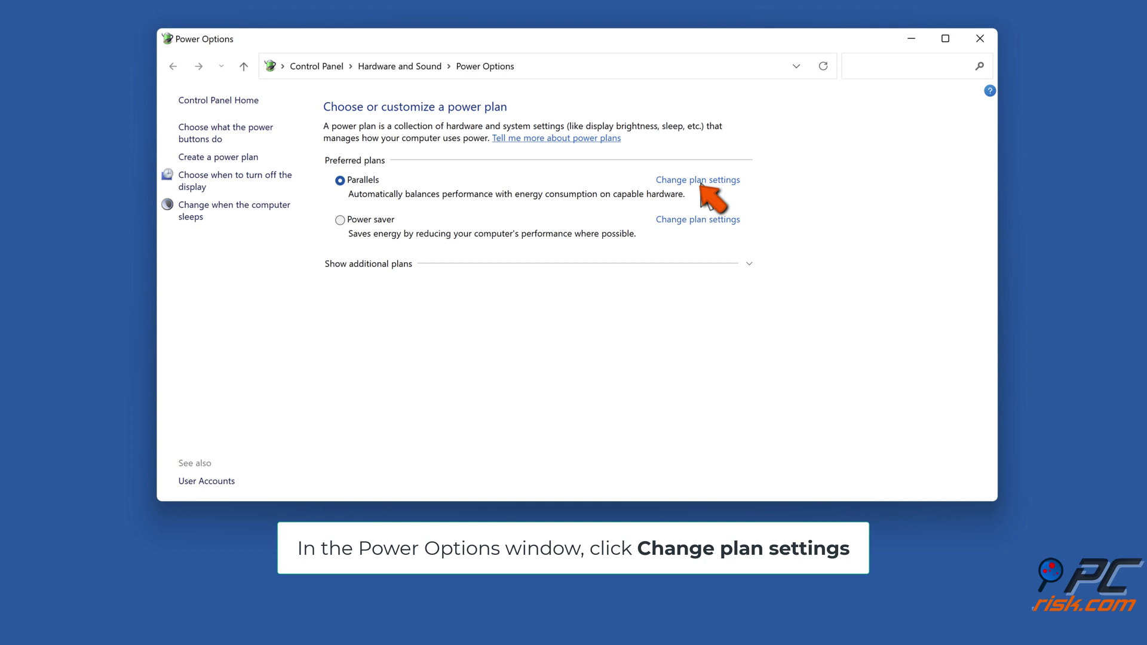
Open the Parallels plan's settings and its advanced power settings.
click(701, 181)
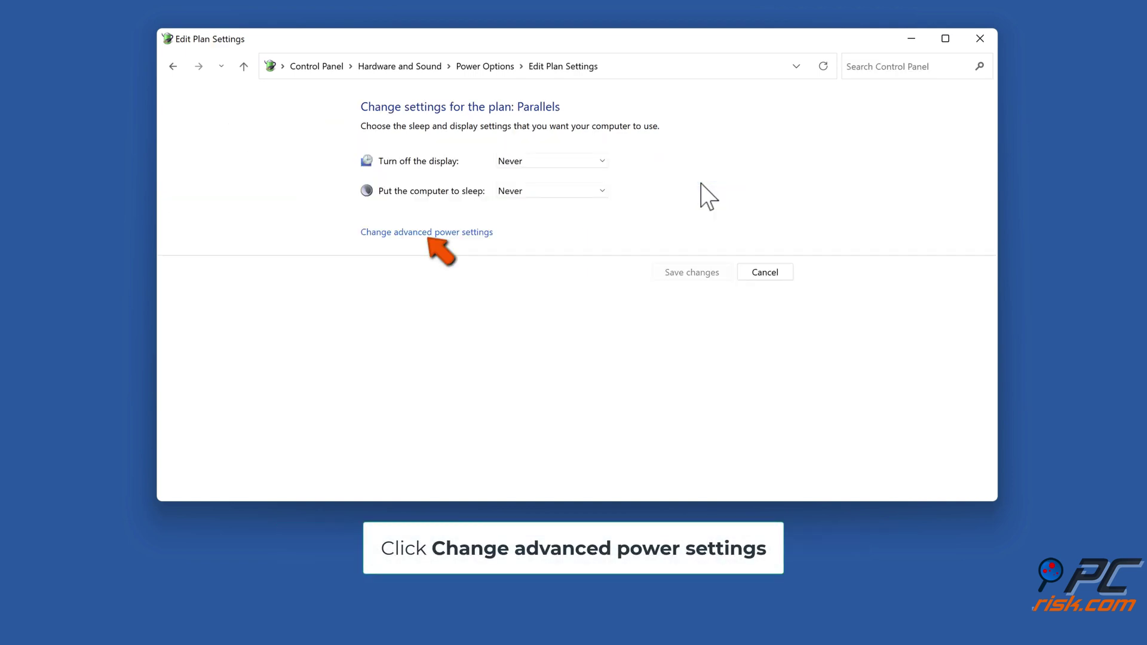
click(426, 234)
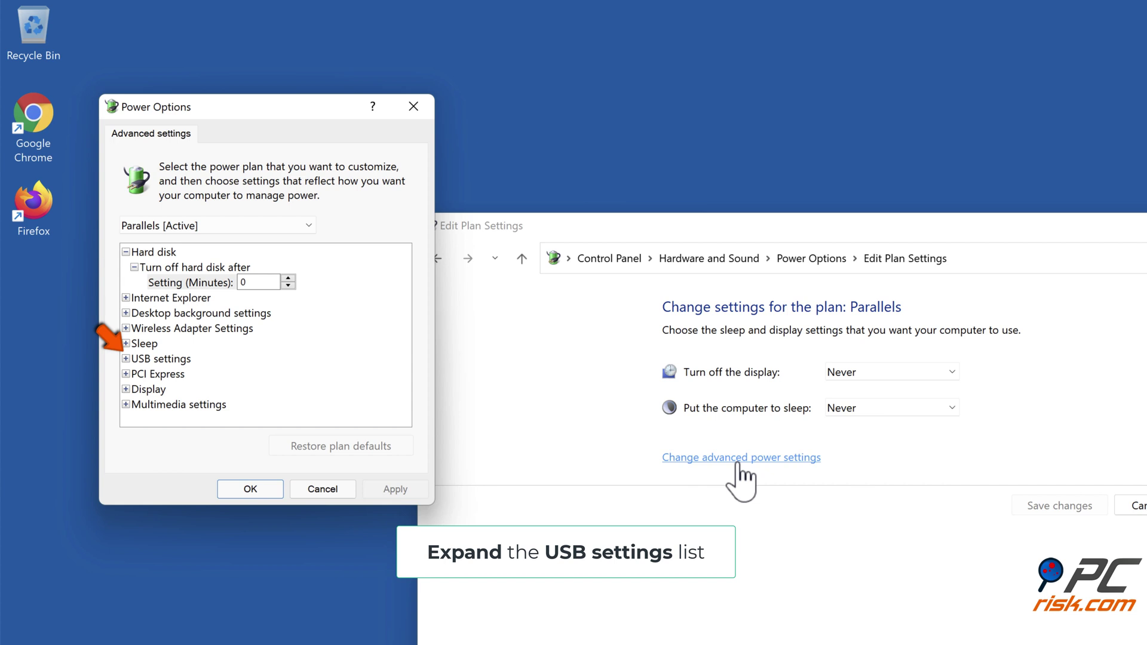
Set USB settings > USB selective suspend setting to Disabled, apply and save it, and close Edit Plan Settings.
click(126, 359)
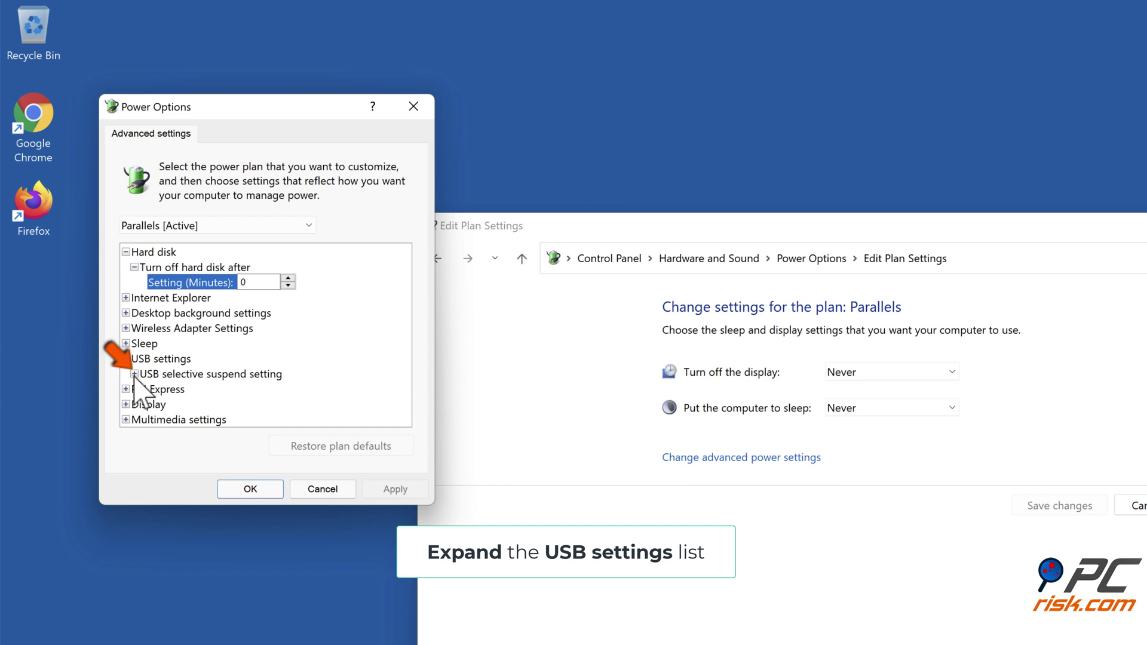
click(134, 375)
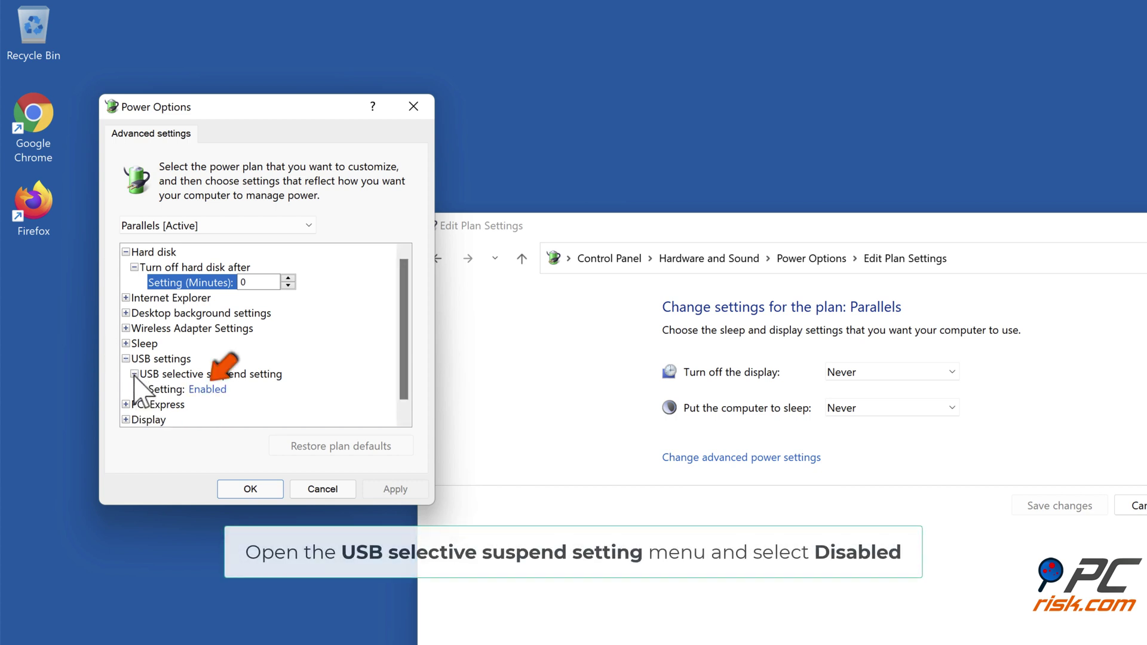
click(216, 393)
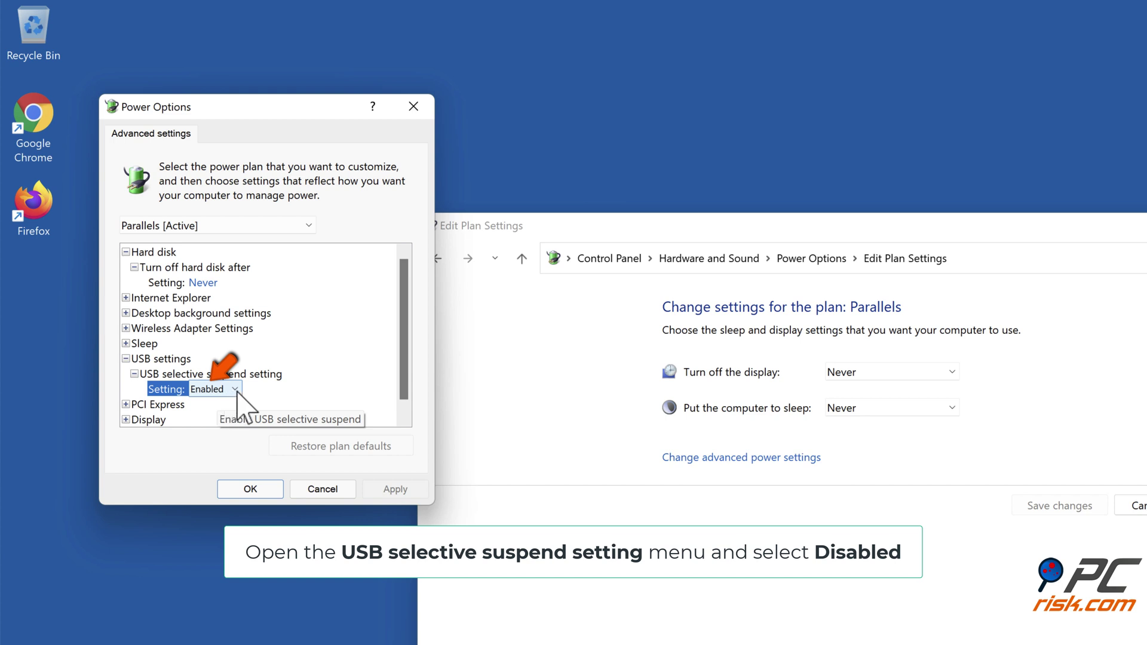
click(237, 392)
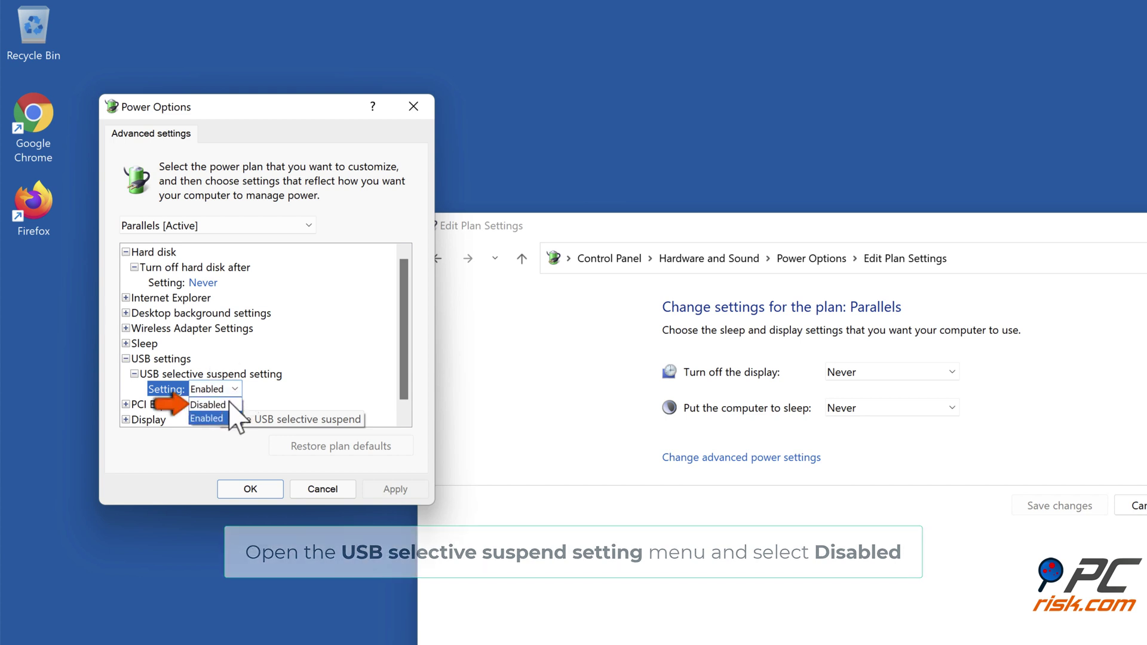
click(228, 404)
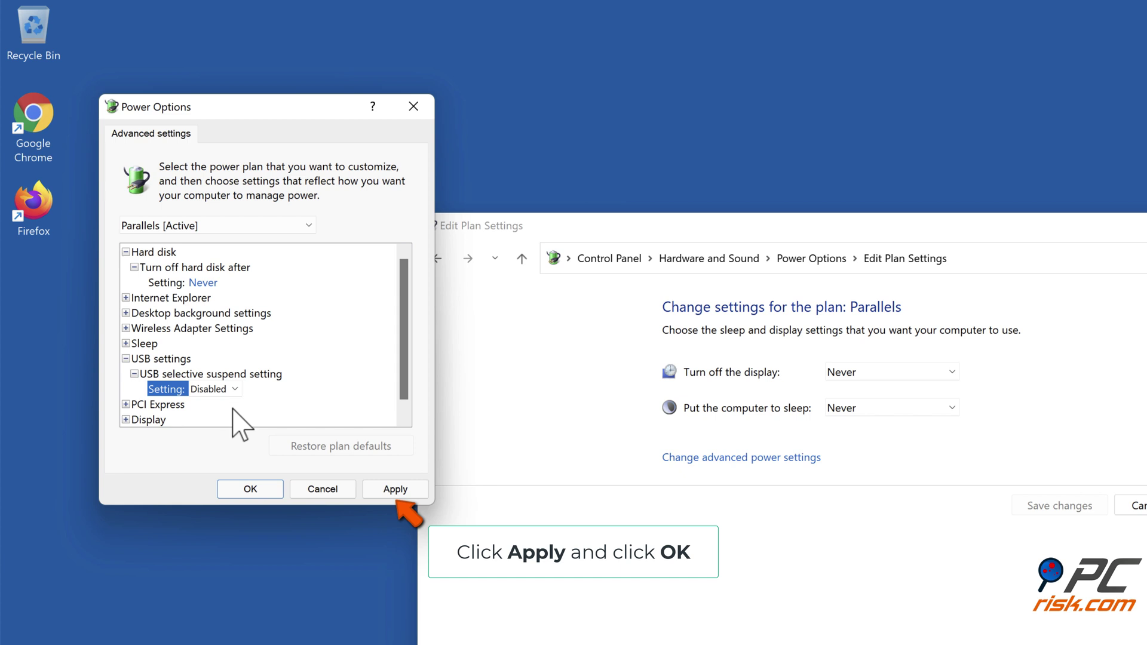
click(394, 497)
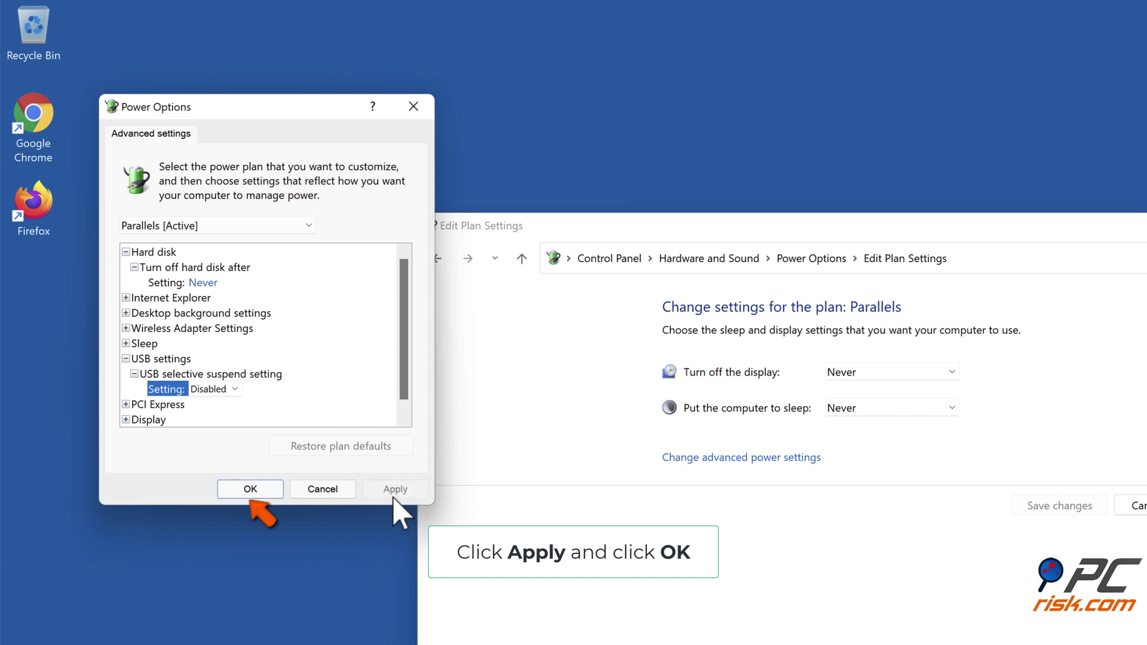
click(249, 495)
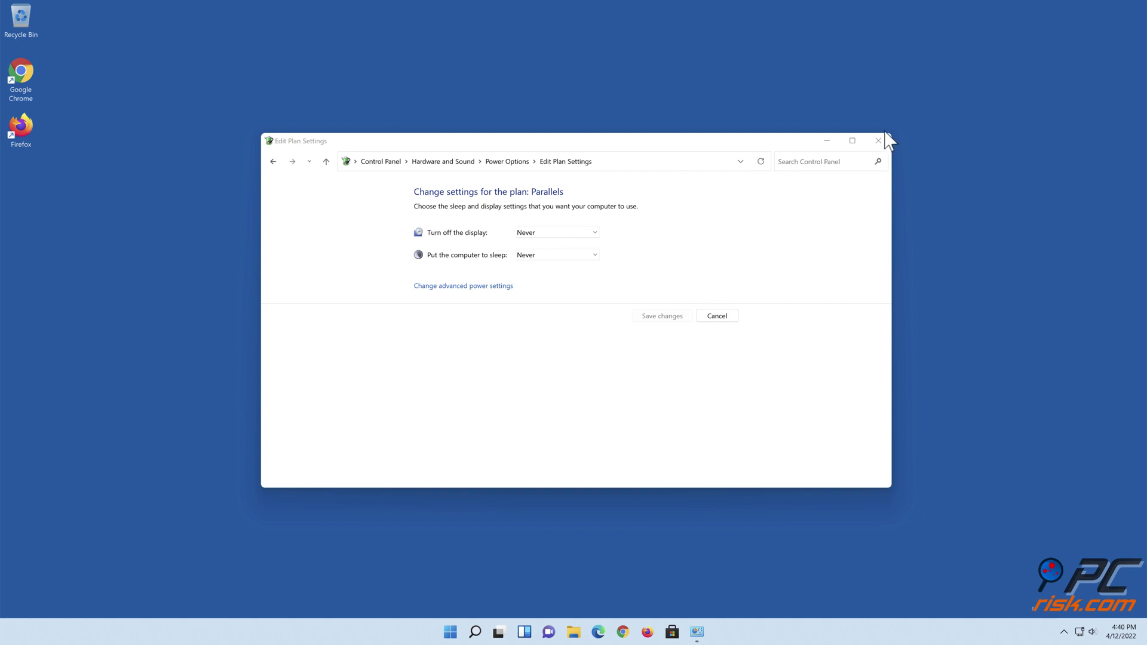
click(883, 144)
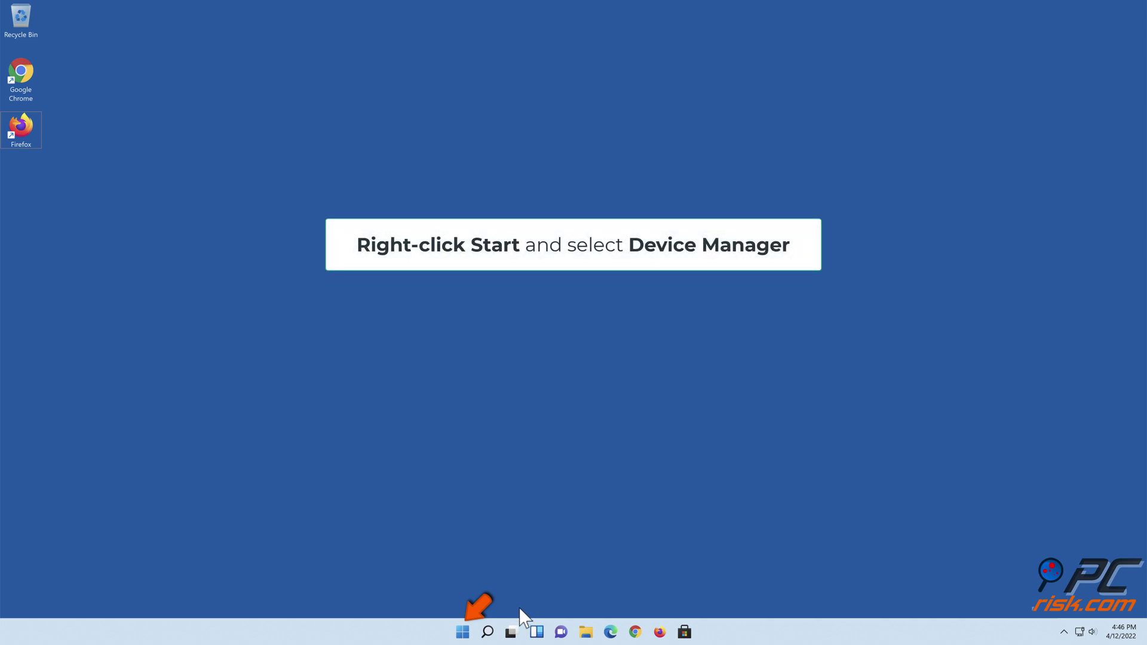
Open Device Manager and expand Universal Serial Bus controllers.
right_click(465, 633)
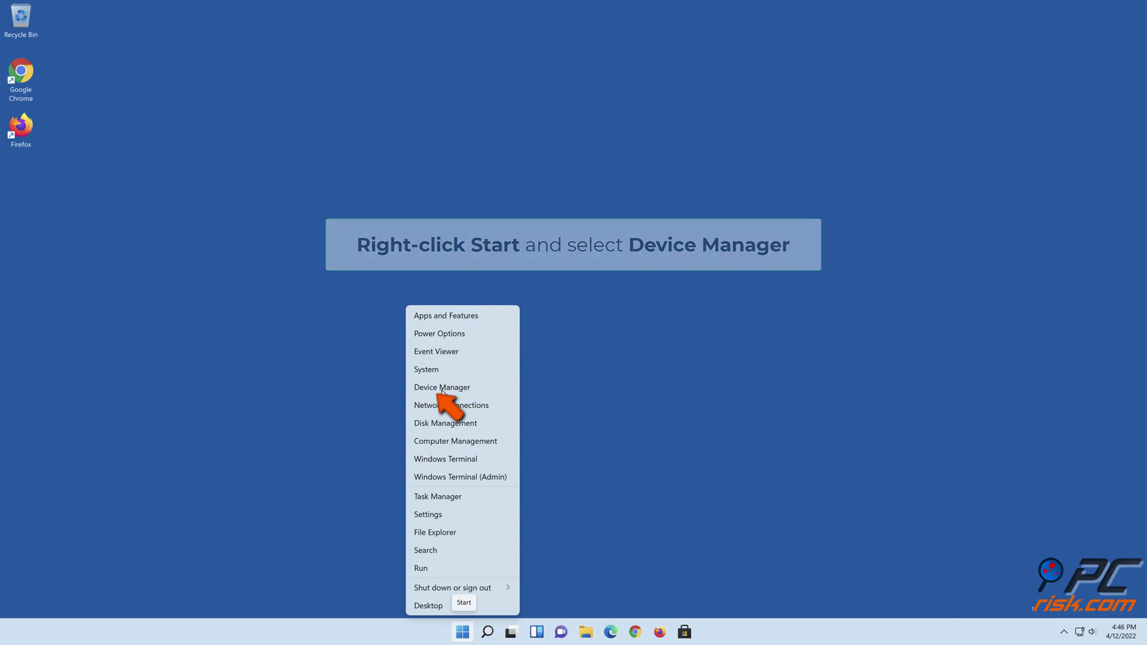
click(442, 389)
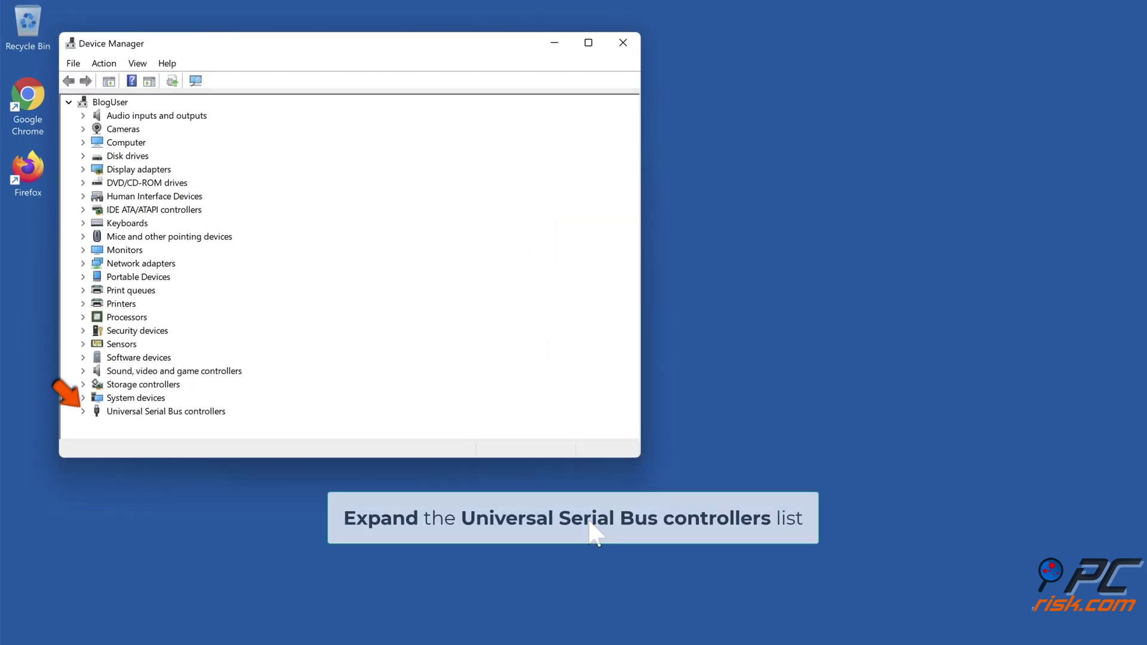
click(84, 412)
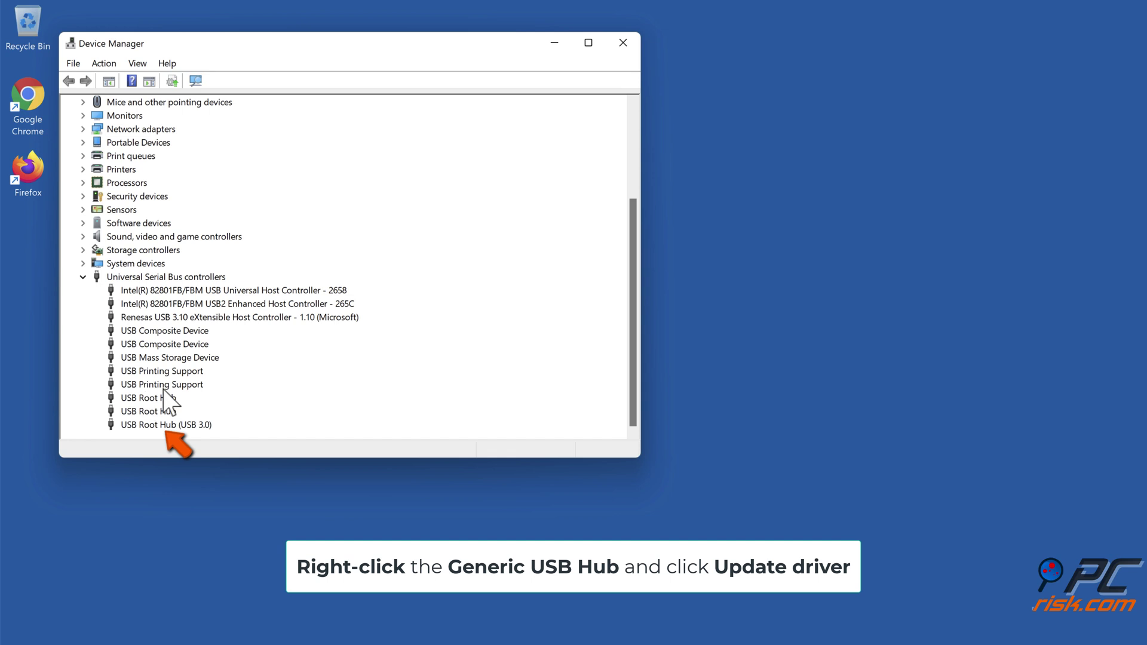
Search automatically for a USB Root Hub (USB 3.0) driver update and close the result.
right_click(176, 428)
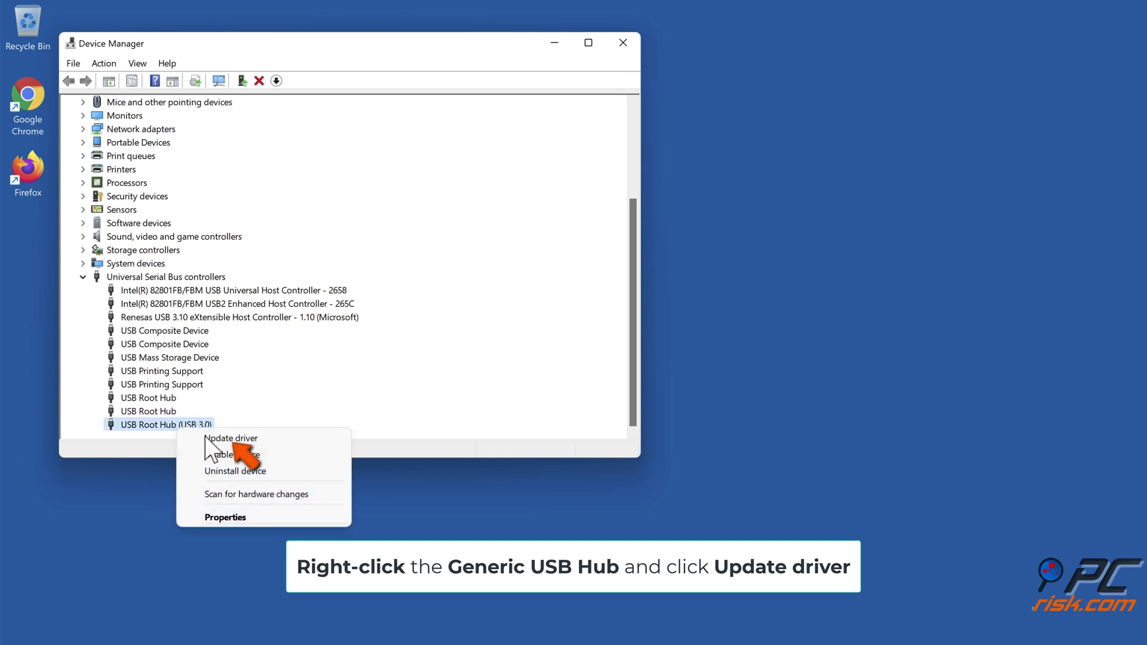
click(231, 438)
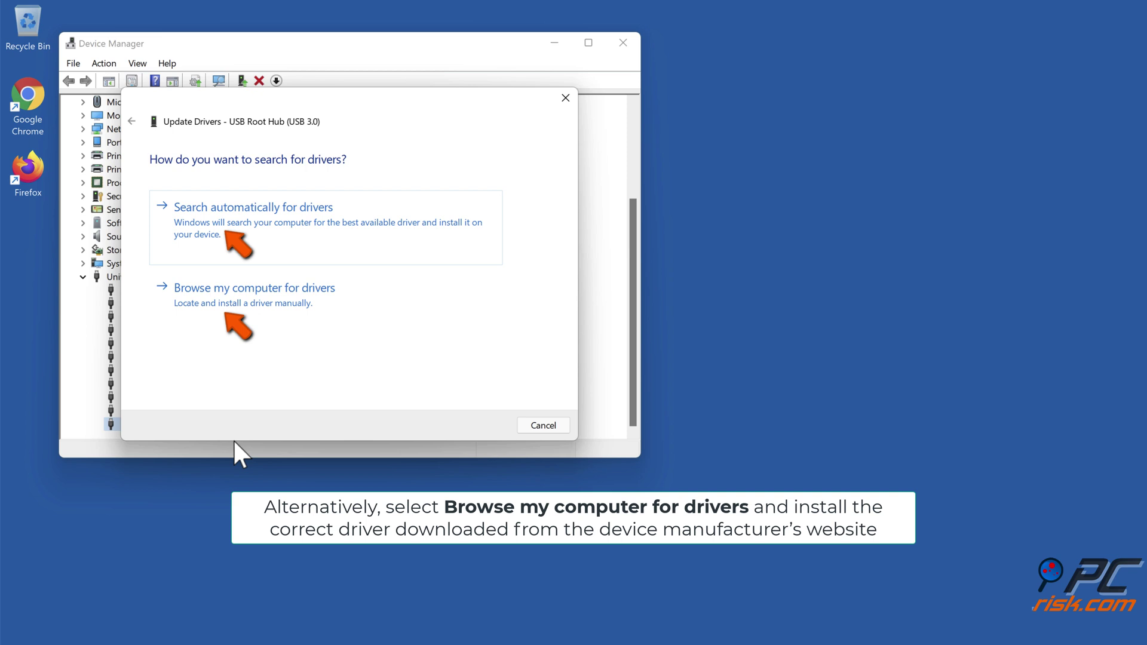
click(237, 250)
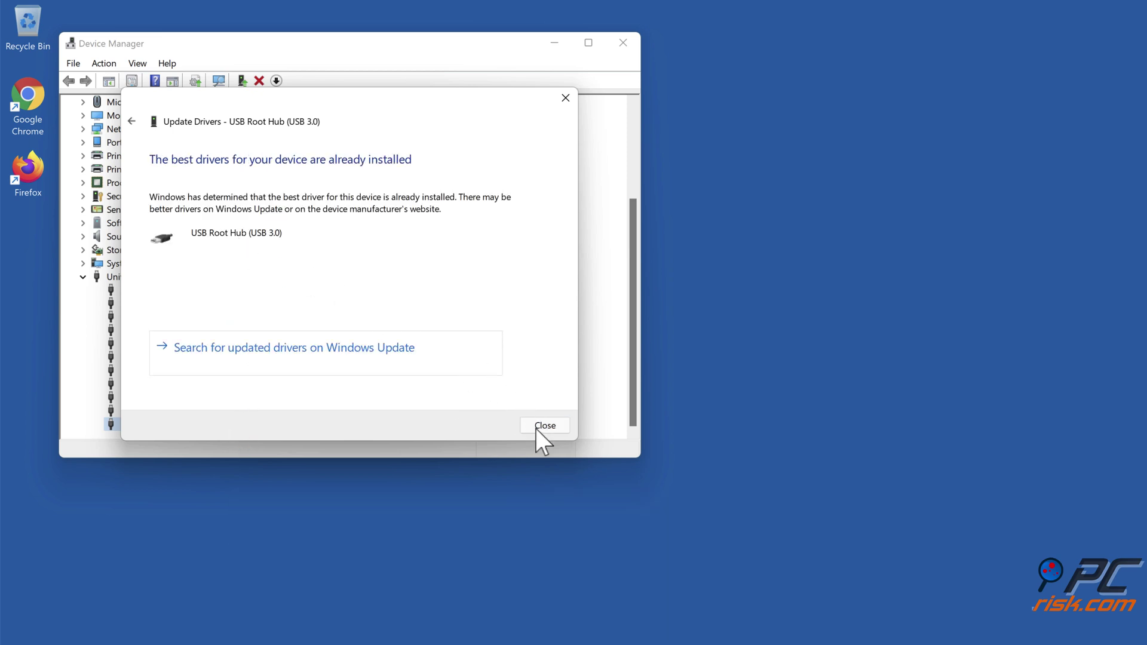
click(536, 425)
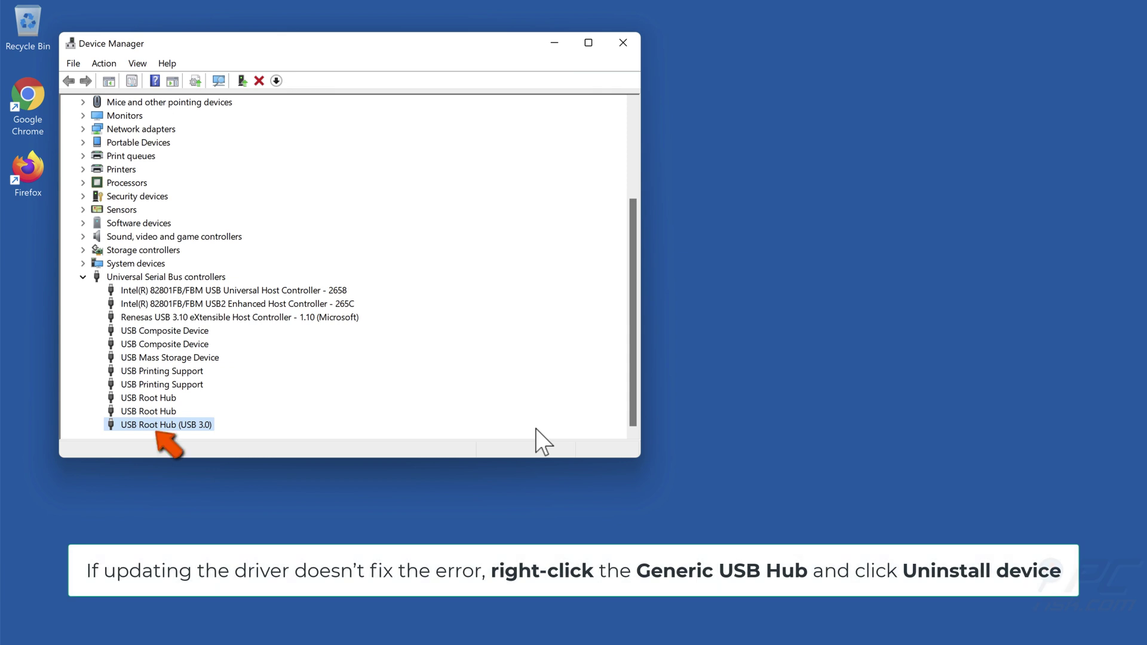
Uninstall the USB Root Hub (USB 3.0) device and close Device Manager.
right_click(183, 429)
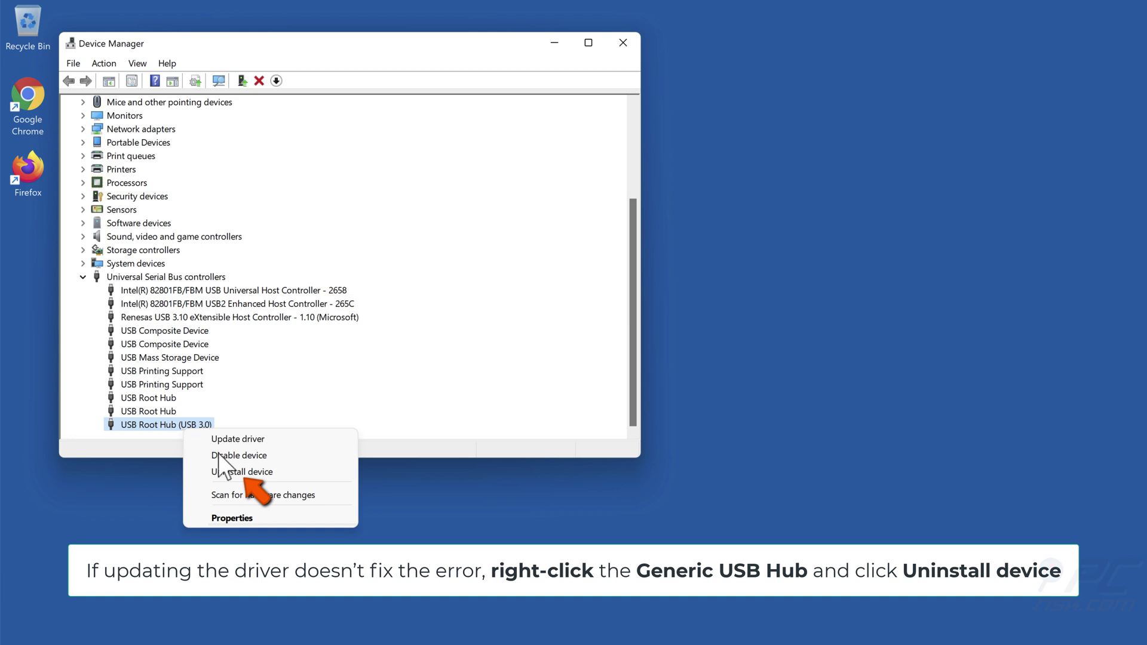
click(249, 473)
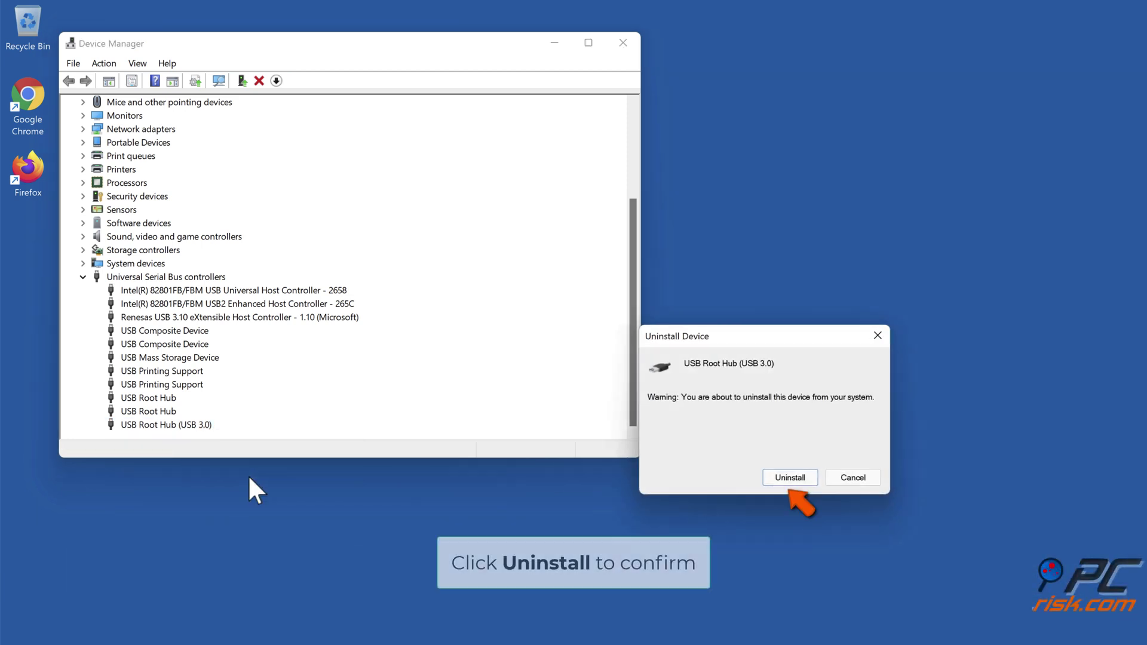
click(779, 478)
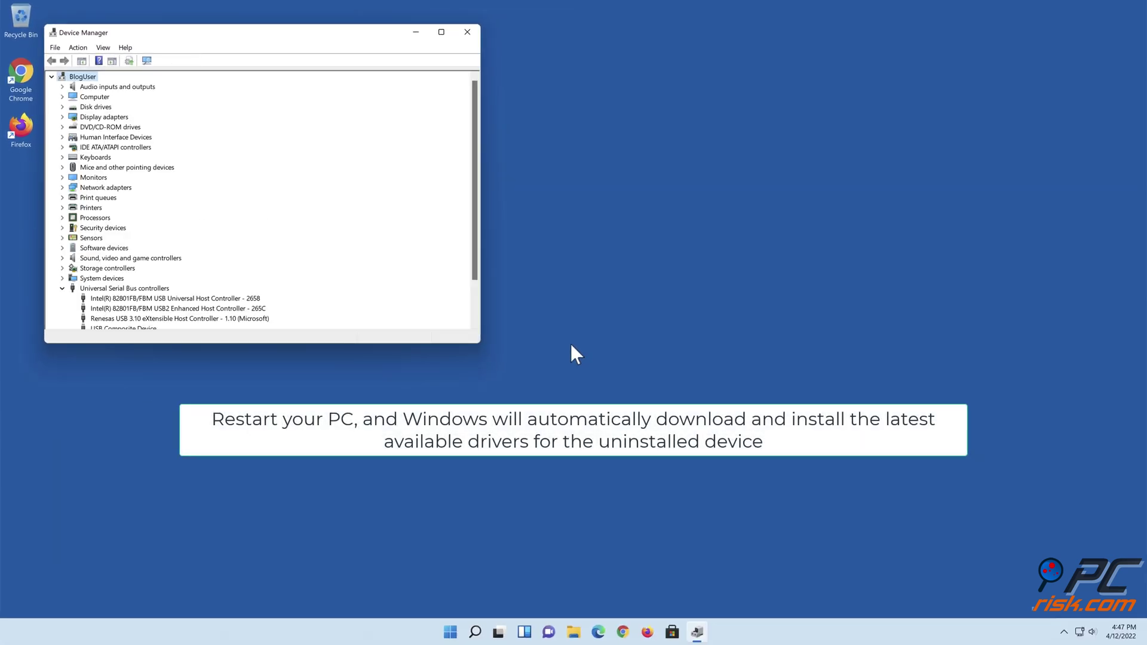
click(467, 33)
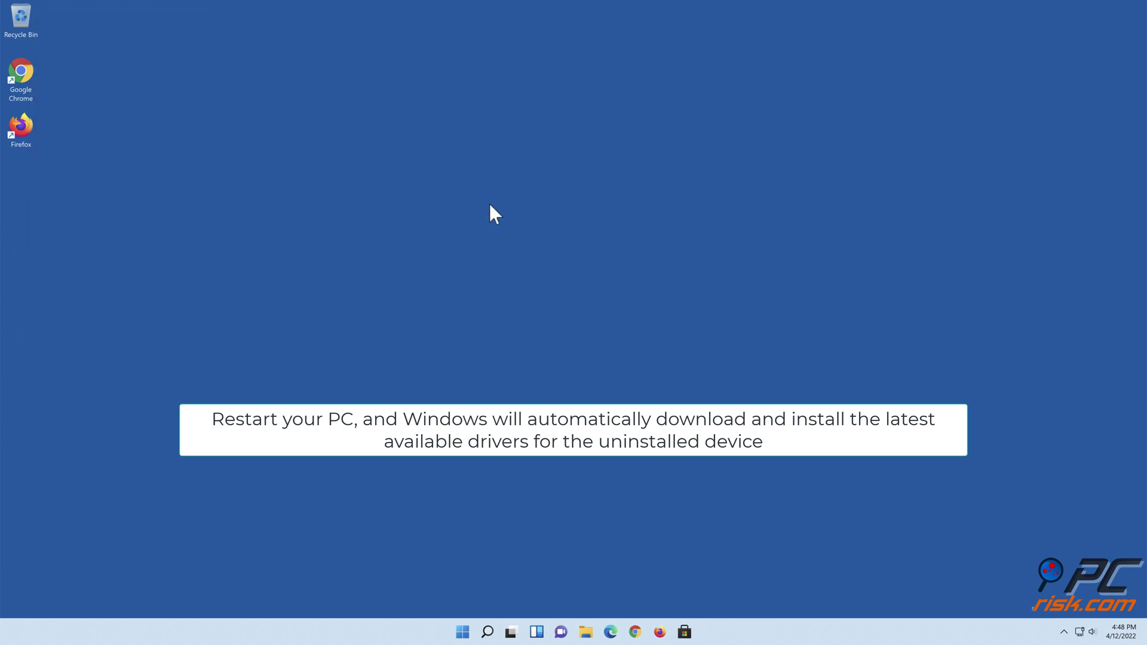
Restart the PC from the Start menu's power options.
click(461, 632)
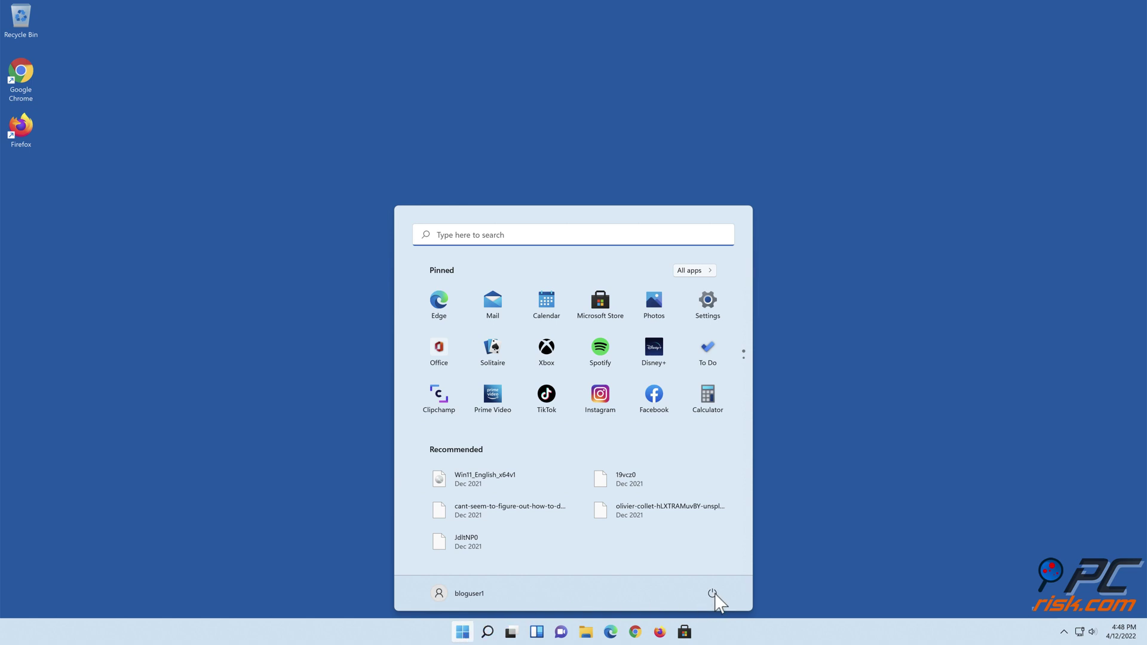
click(713, 594)
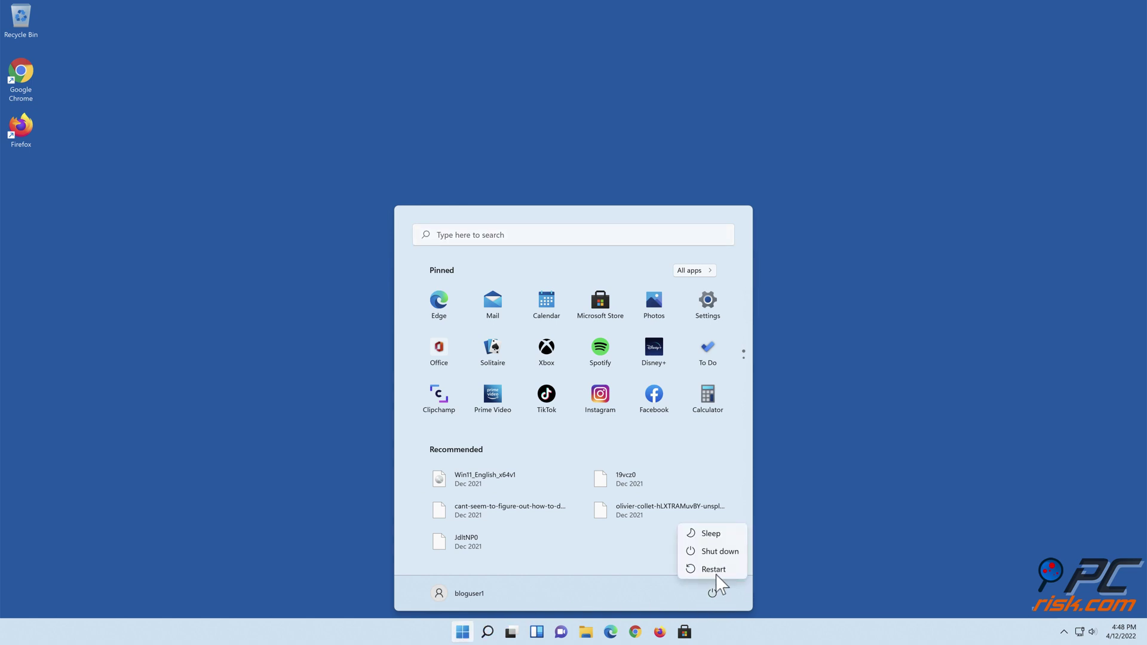
click(715, 570)
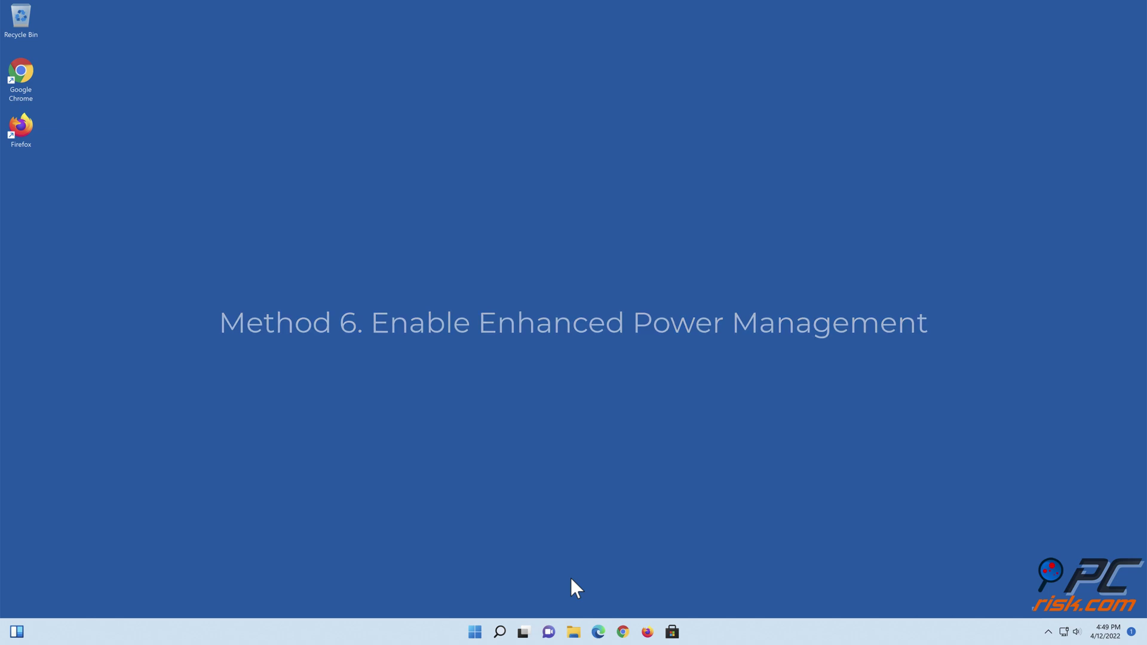
Open Device Manager and the USB Mass Storage Device's Properties under Universal Serial Bus controllers.
right_click(474, 635)
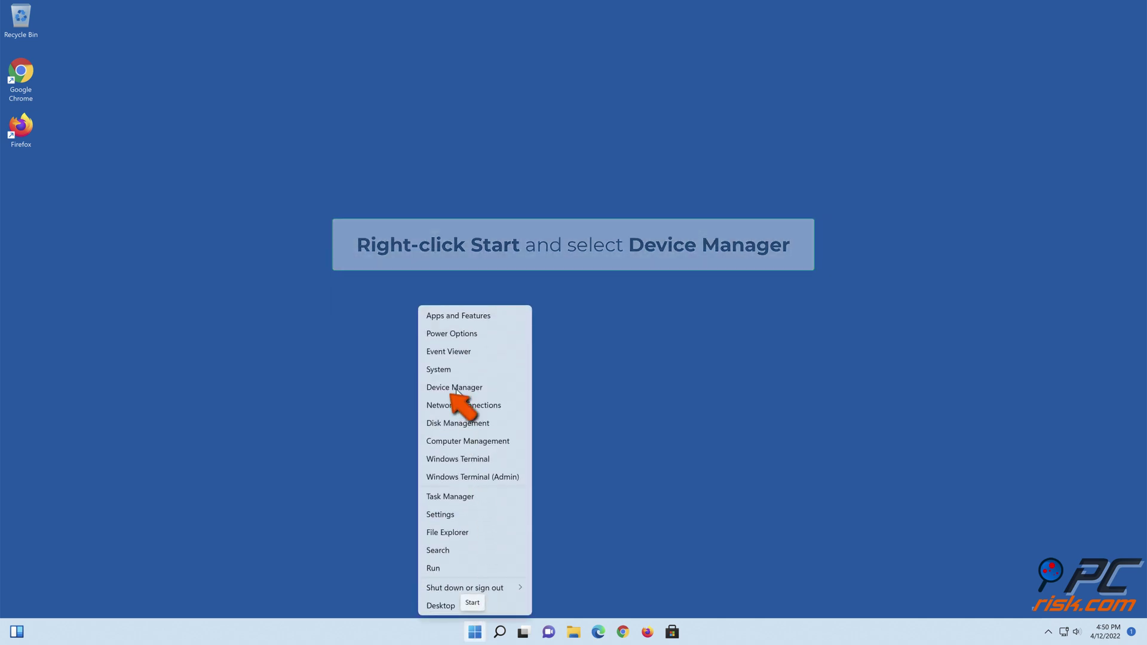
click(455, 388)
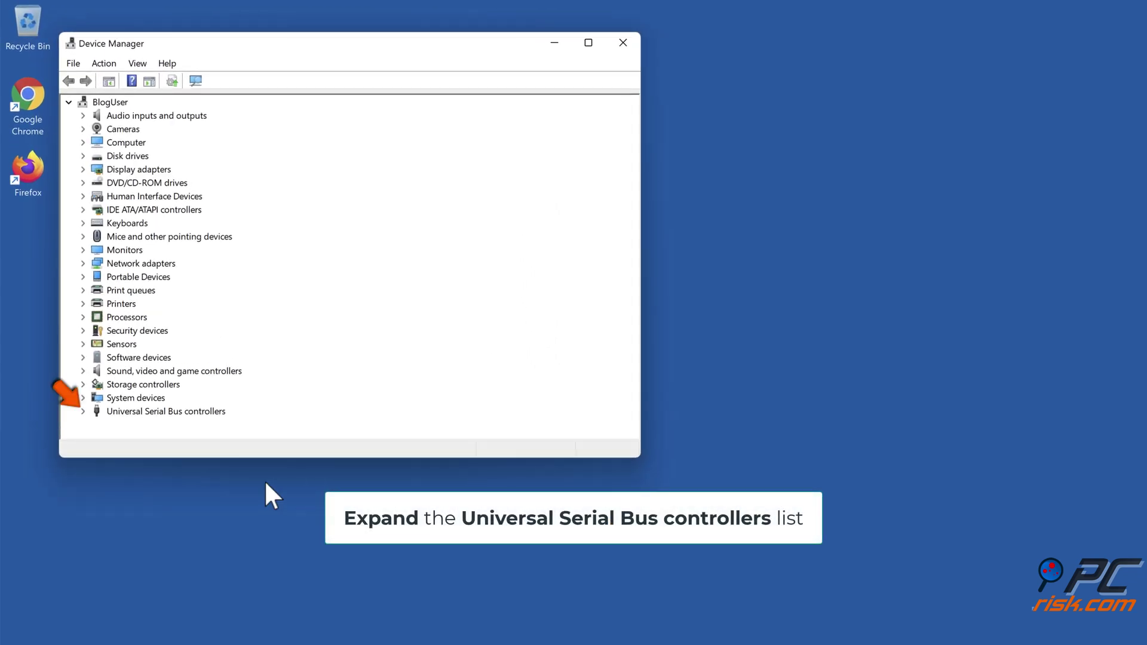
click(83, 411)
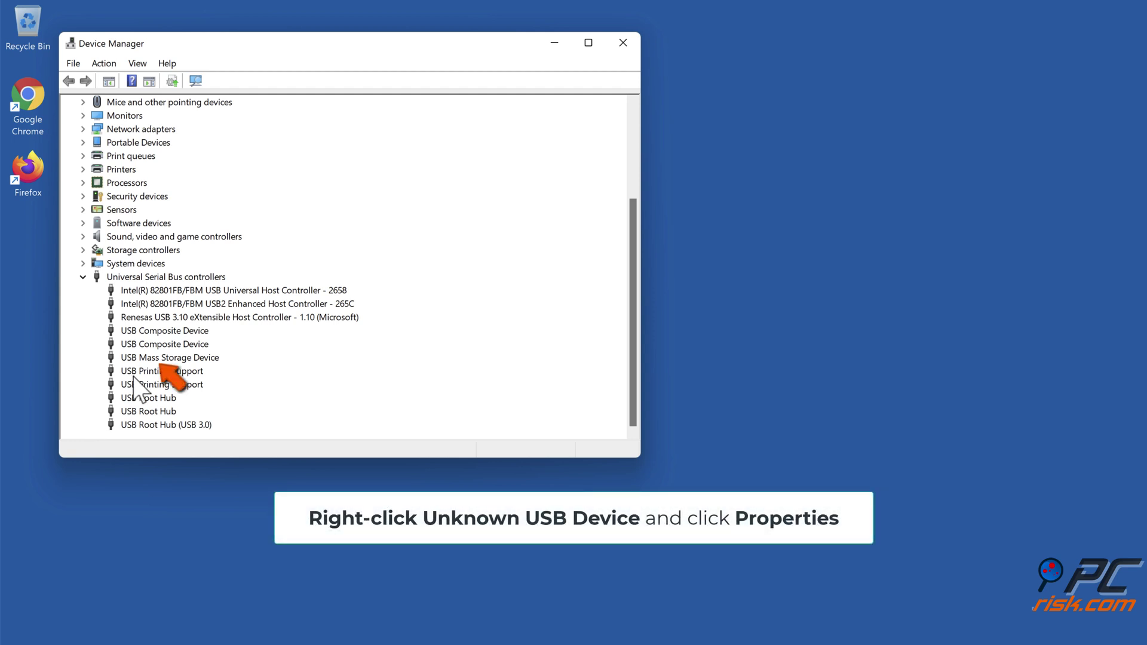
click(175, 359)
right_click(175, 360)
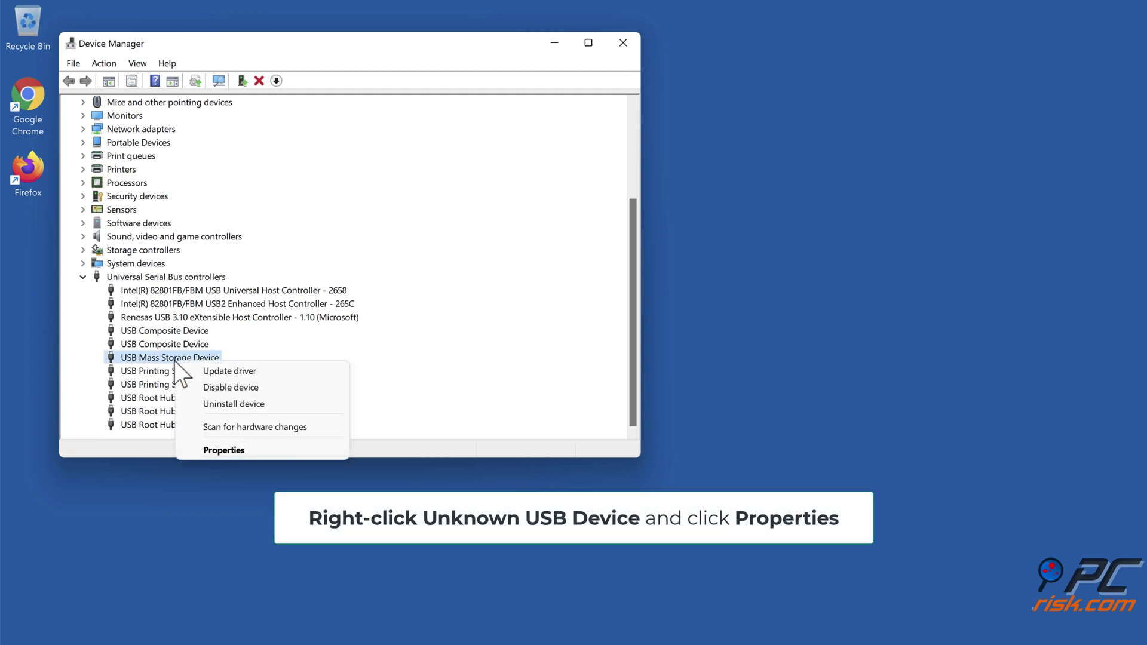
click(223, 451)
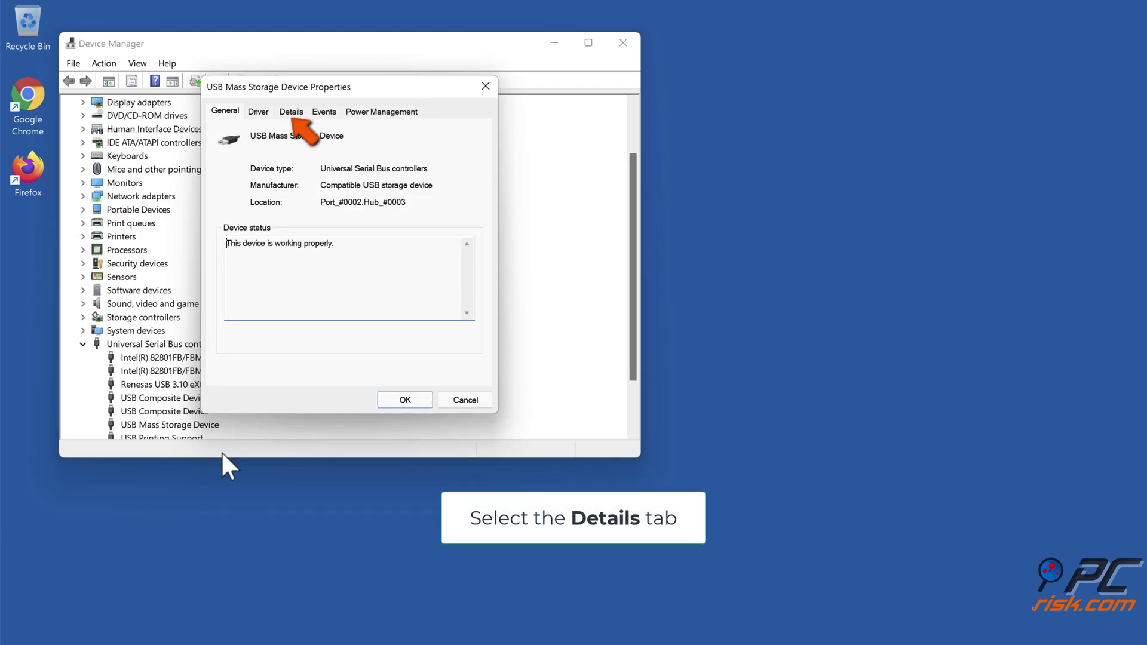
Copy the device's Device instance path from the Details tab, then close Properties and Device Manager.
click(290, 112)
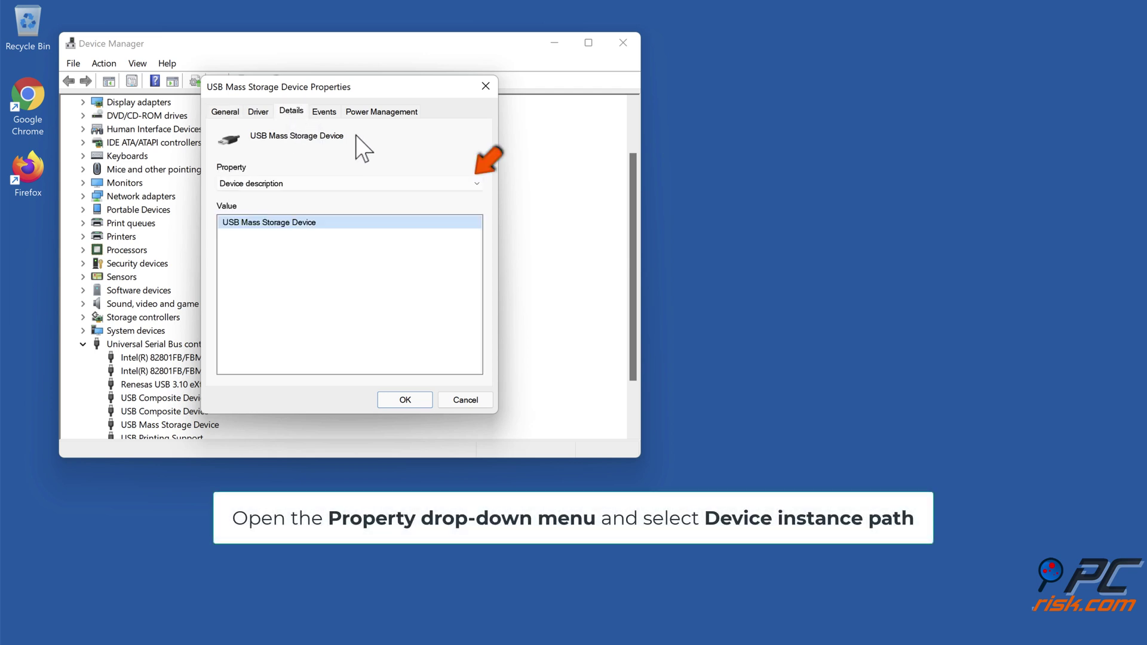
click(479, 188)
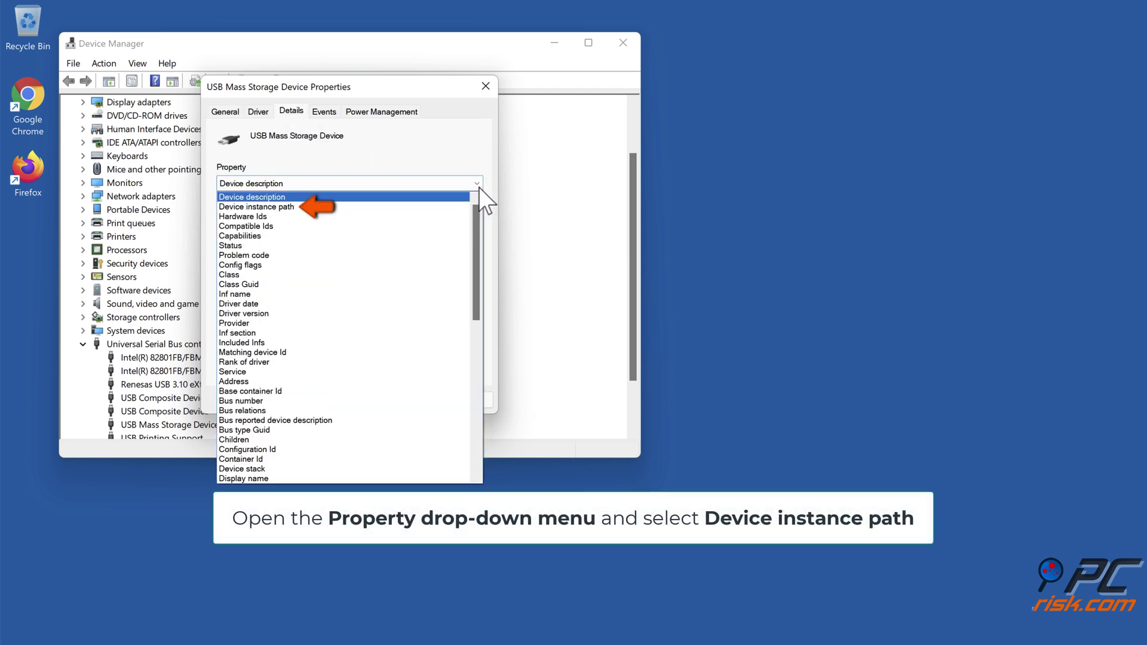
click(298, 208)
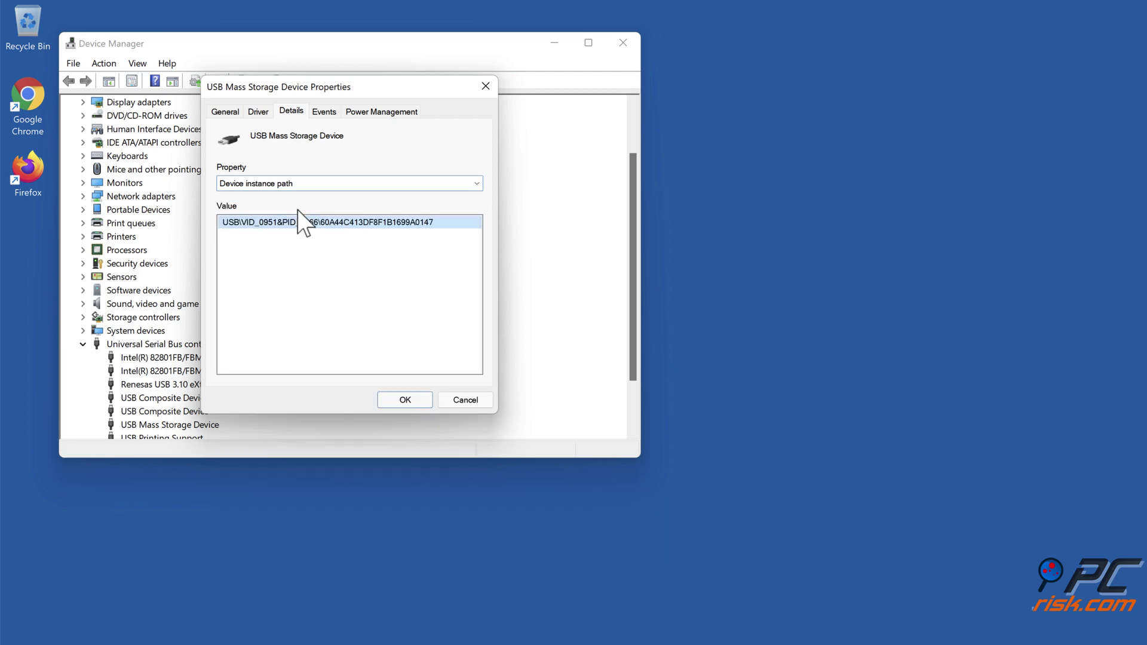
right_click(326, 225)
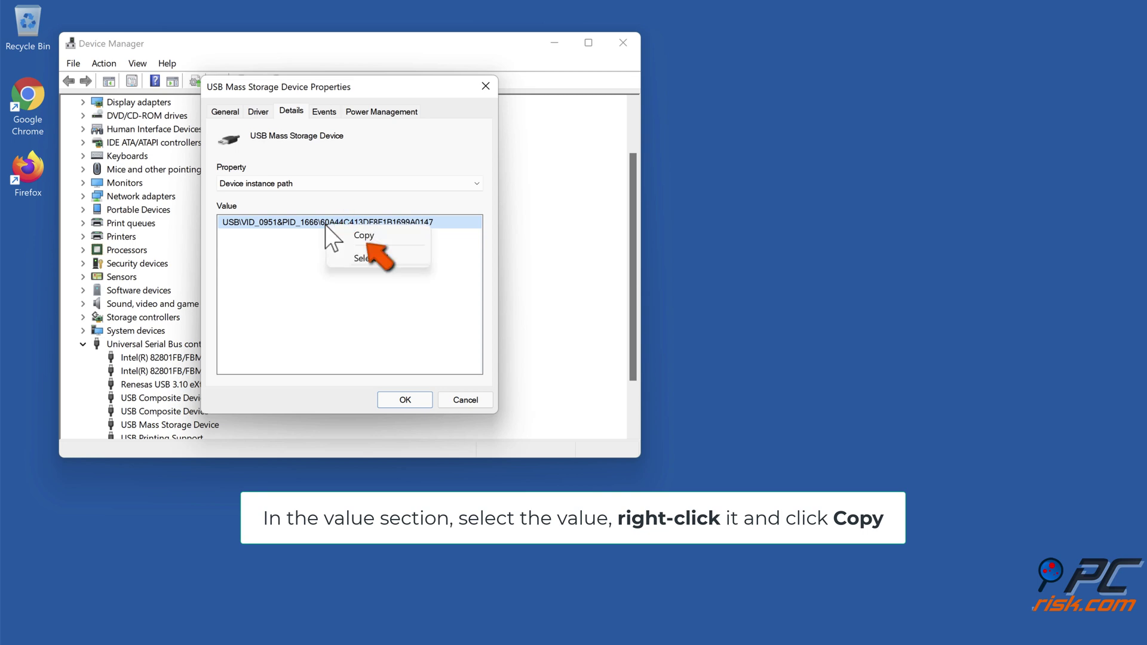
click(362, 236)
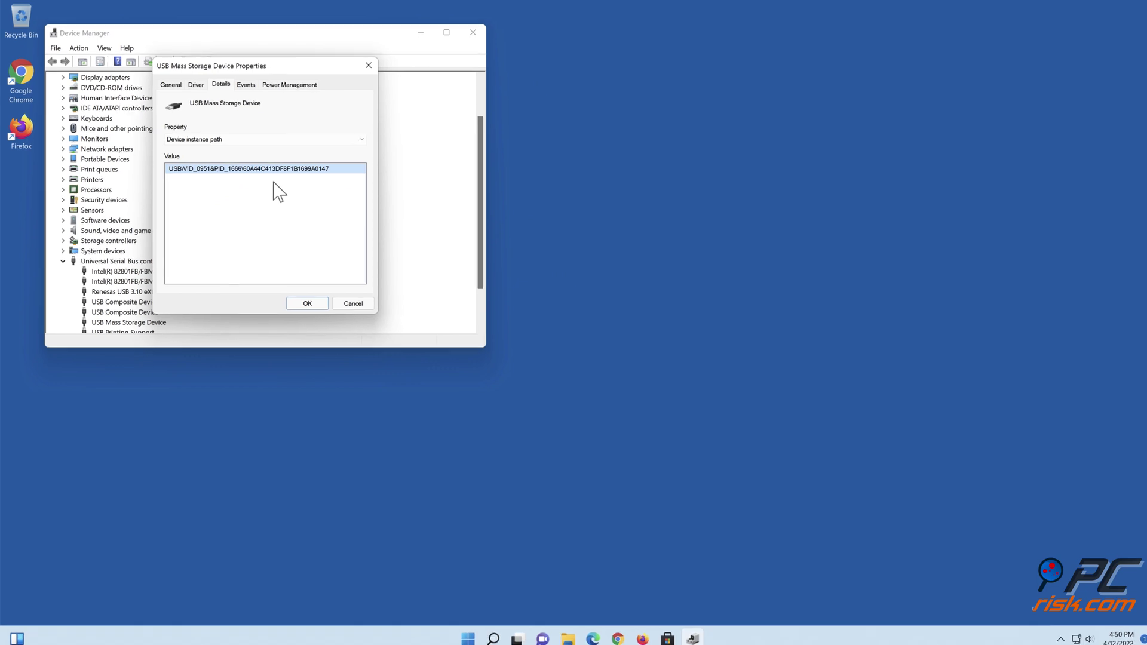
click(313, 303)
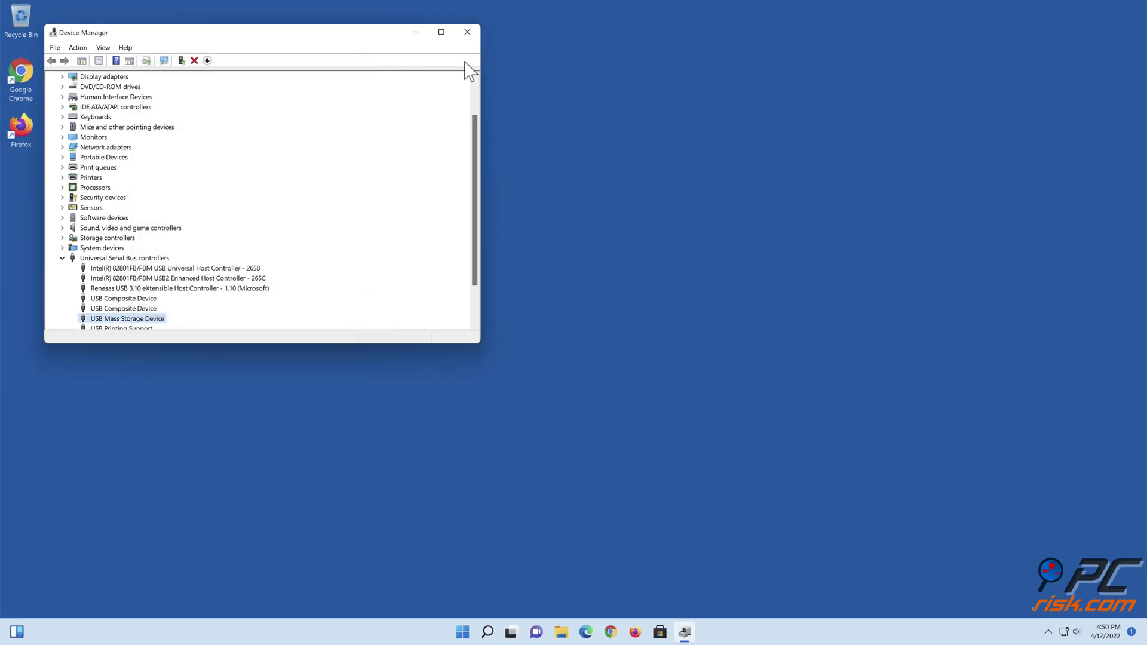
click(467, 33)
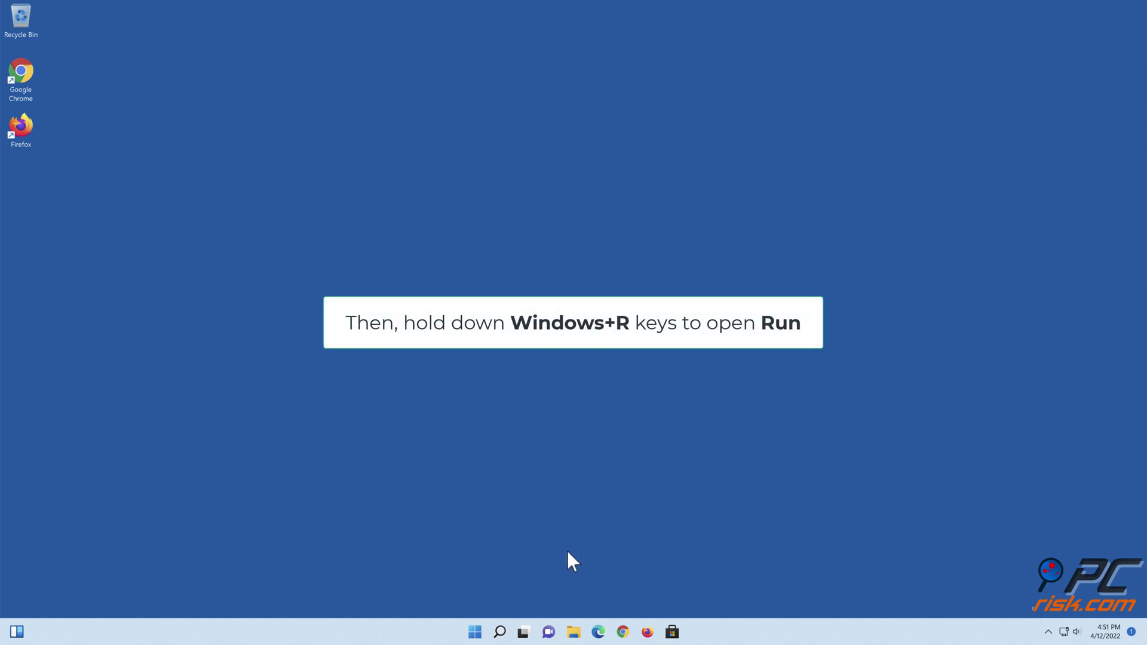
Launch Registry Editor by running regedit from the Run dialog.
key(super+r)
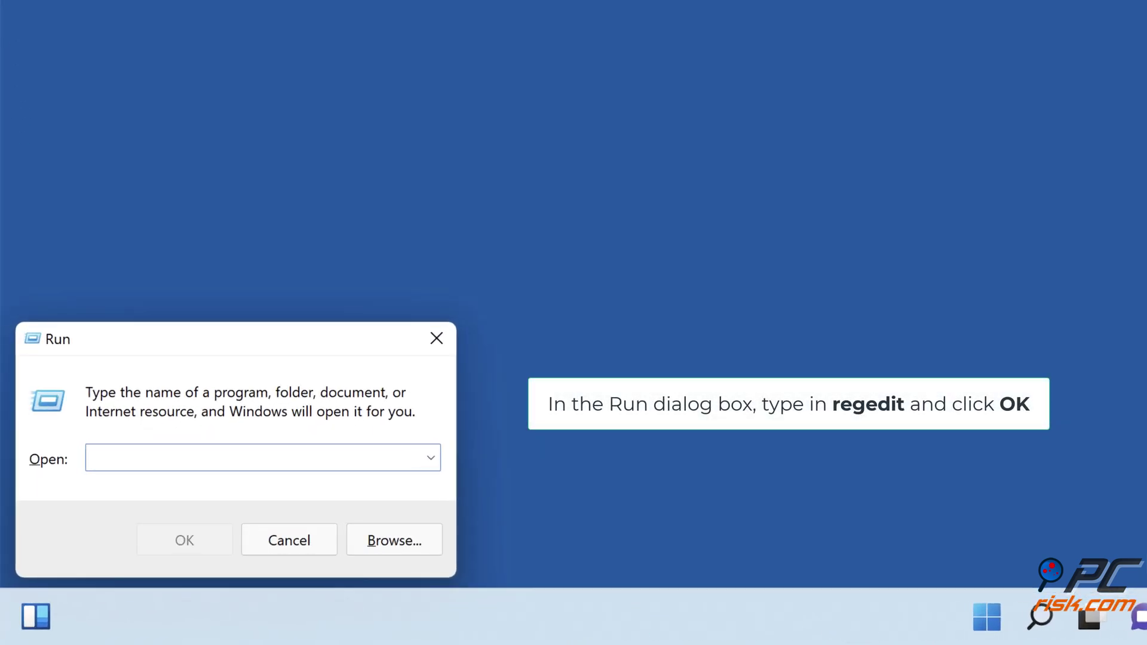
text(regedit)
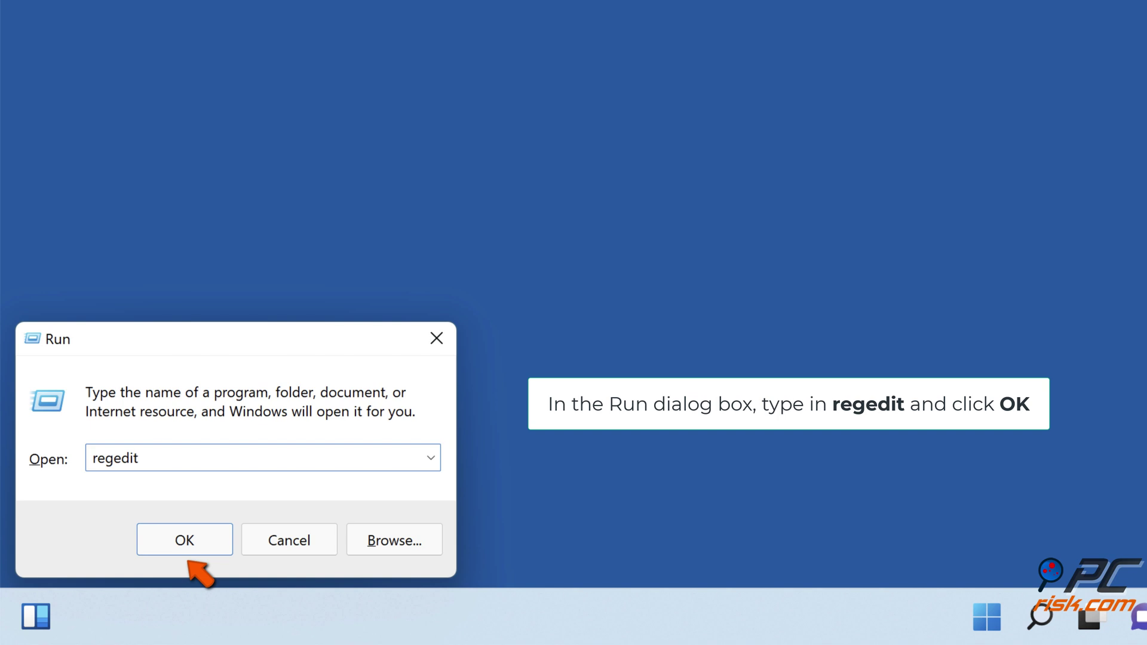
click(183, 549)
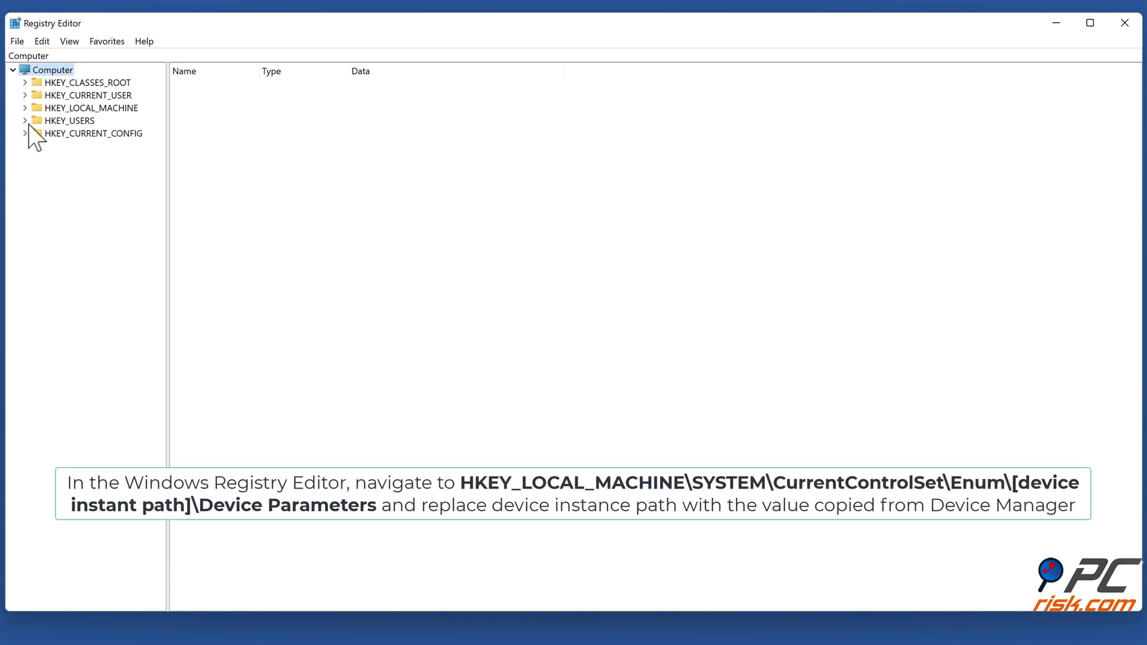
Expand HKEY_LOCAL_MACHINE\SYSTEM\CurrentControlSet\Enum in the key tree.
click(25, 108)
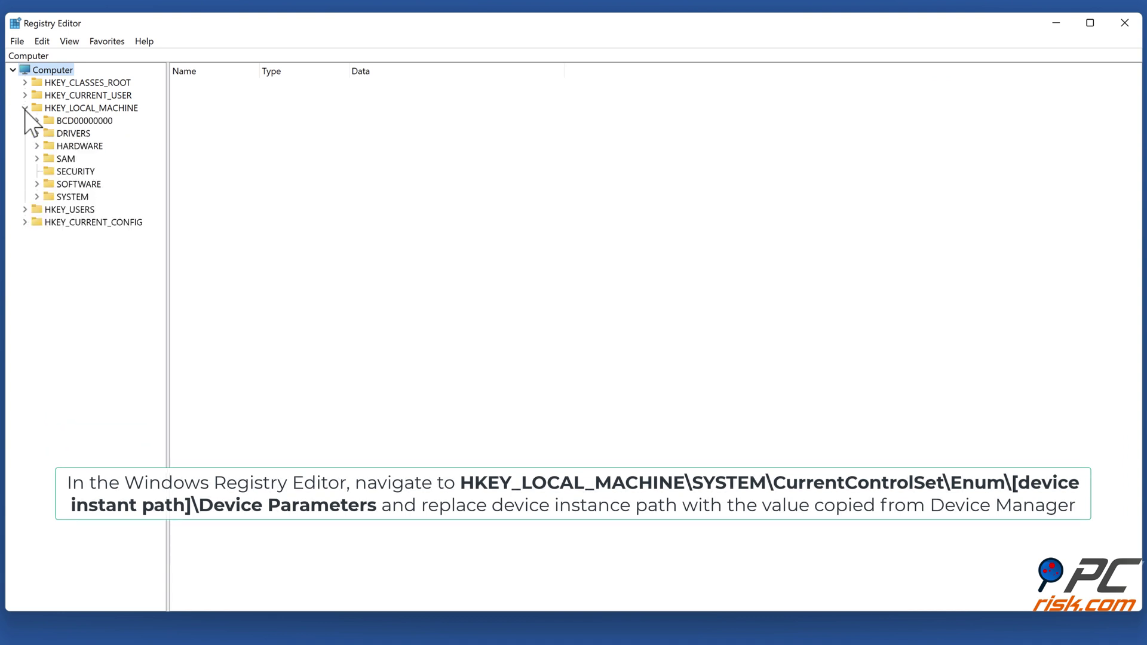
click(37, 195)
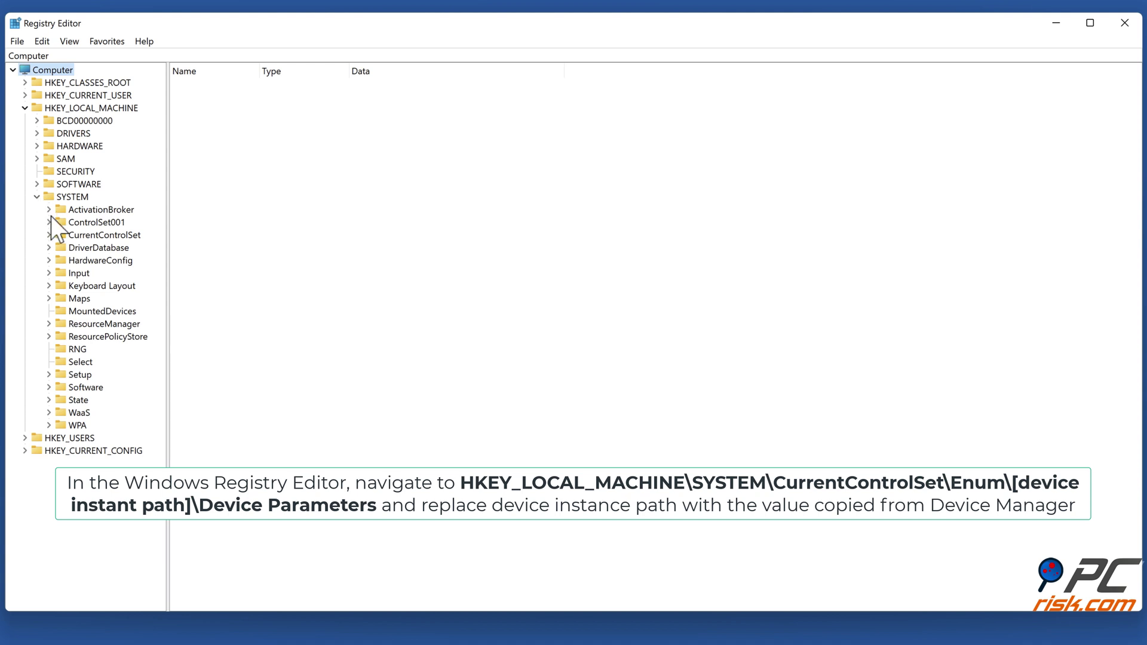
click(49, 234)
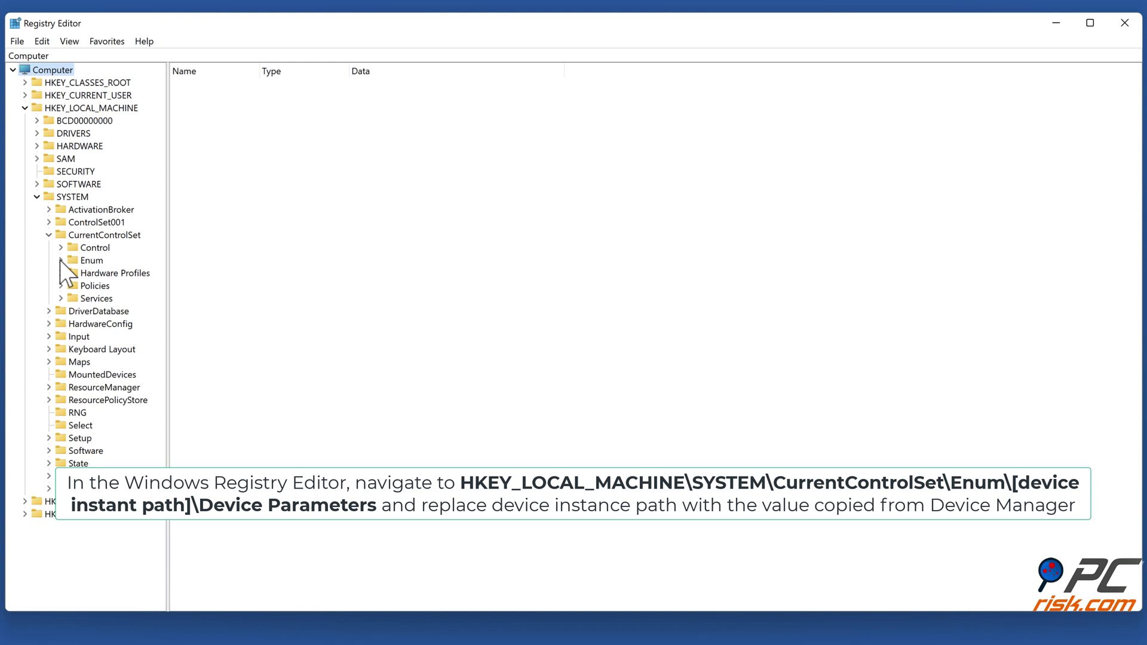
click(60, 260)
click(84, 259)
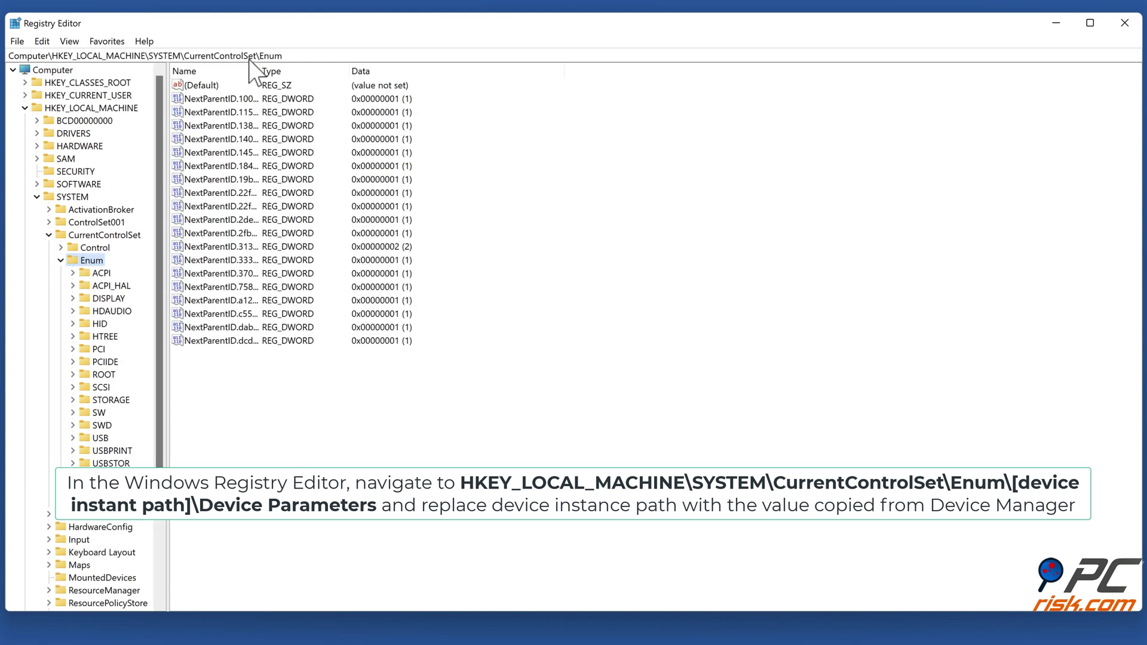
Go to Enum\<copied instance path>\Device Parameters via the address bar.
click(290, 55)
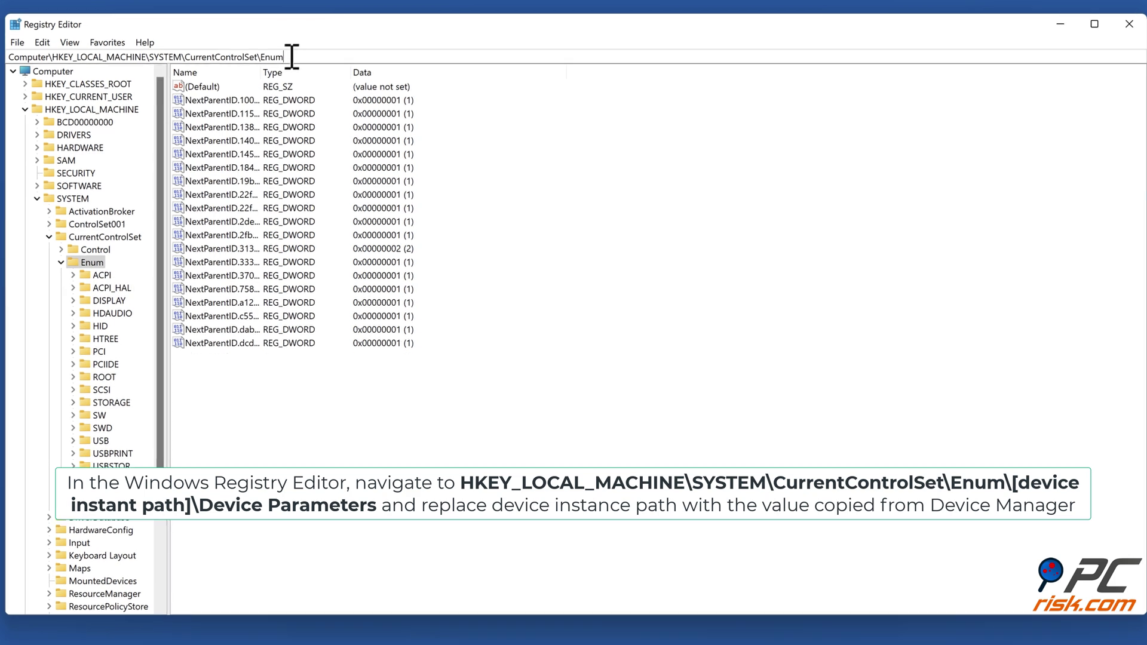
text(\)
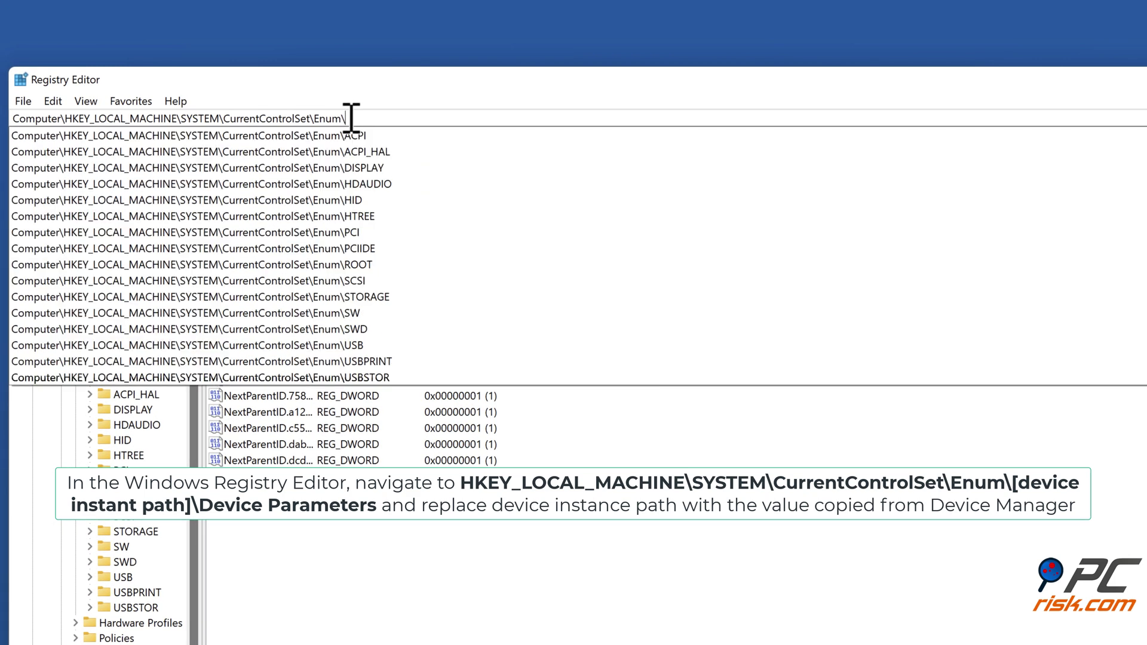
right_click(351, 118)
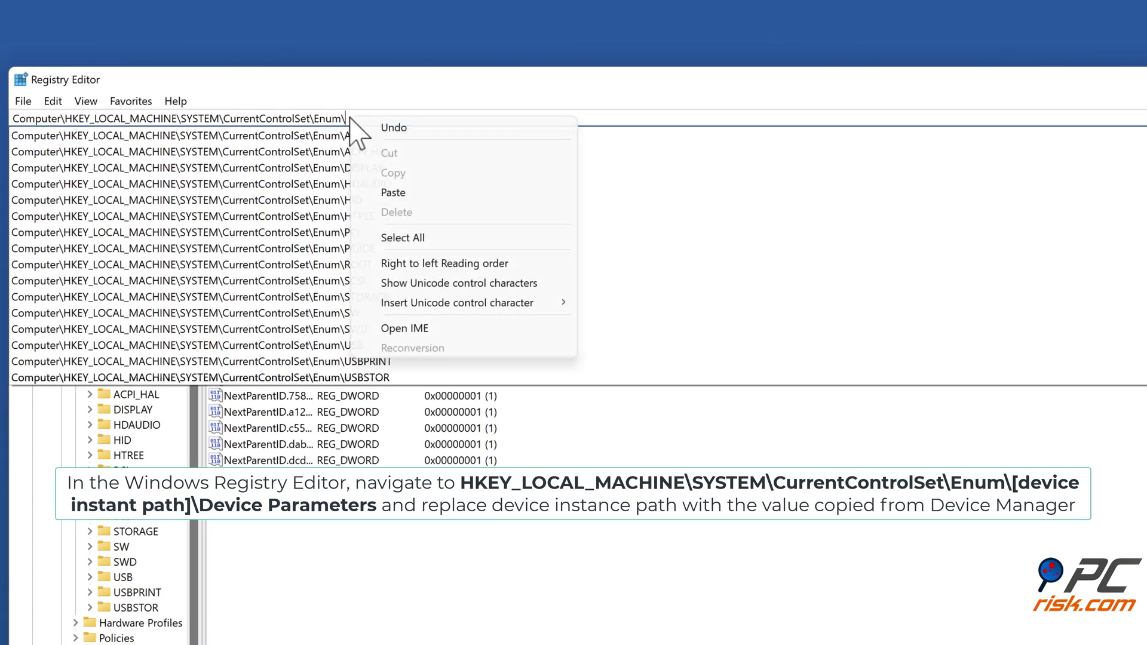
click(393, 192)
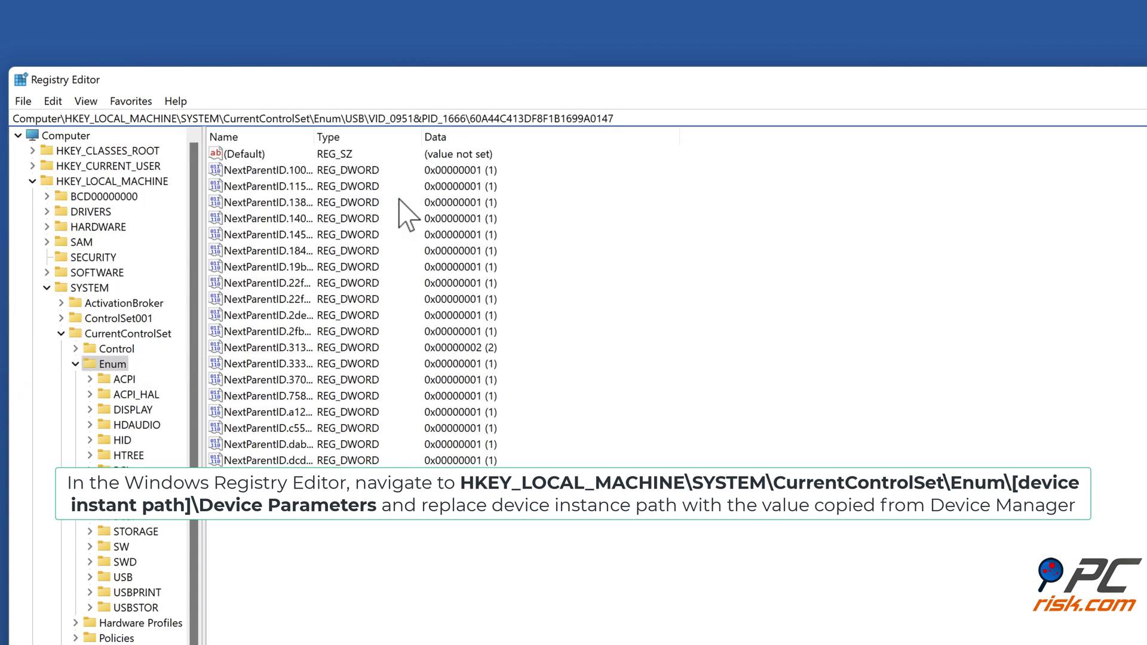
text(\)
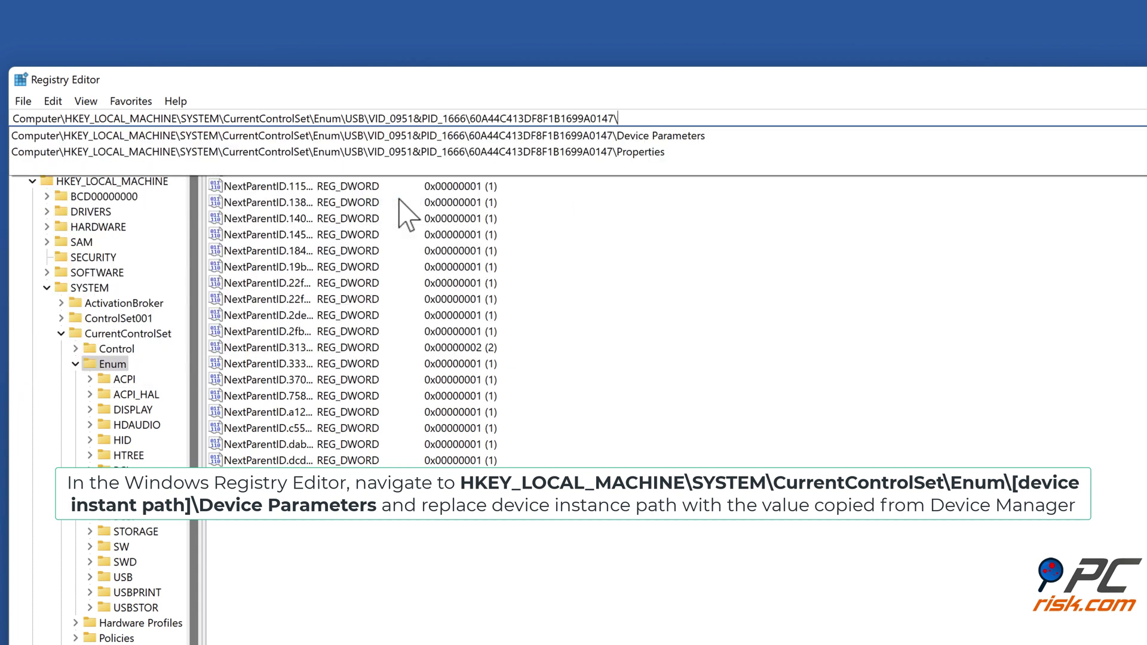
text(device parameters)
key(Return)
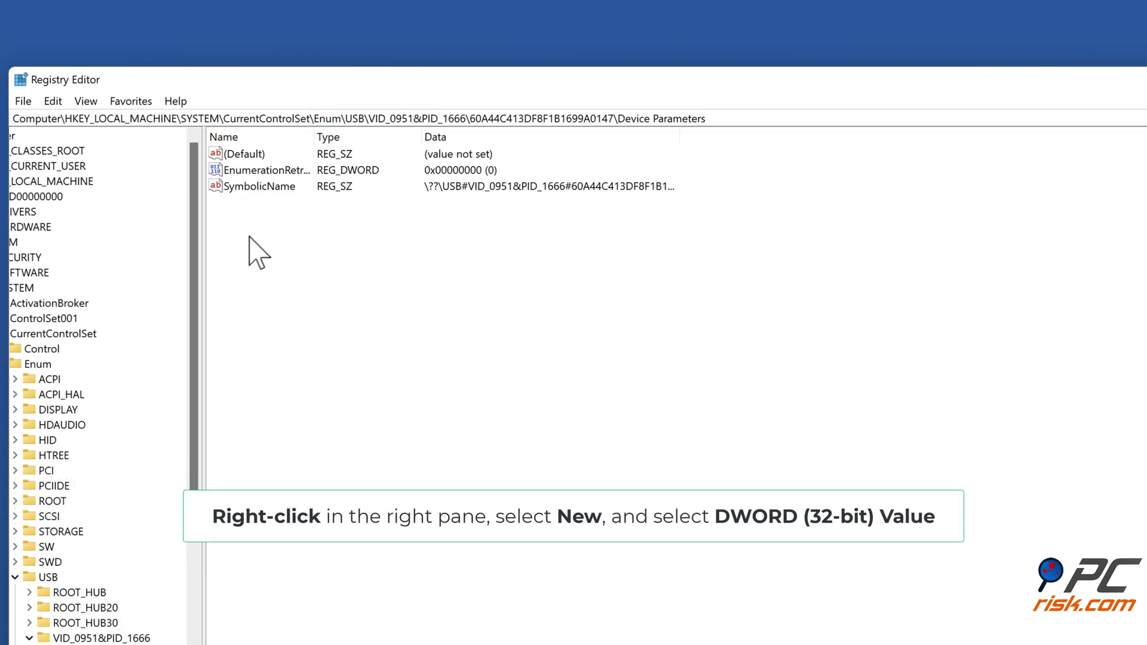
Create a new DWORD (32-bit) value named EnhancedPowerManagementEnabled in Device Parameters.
right_click(249, 236)
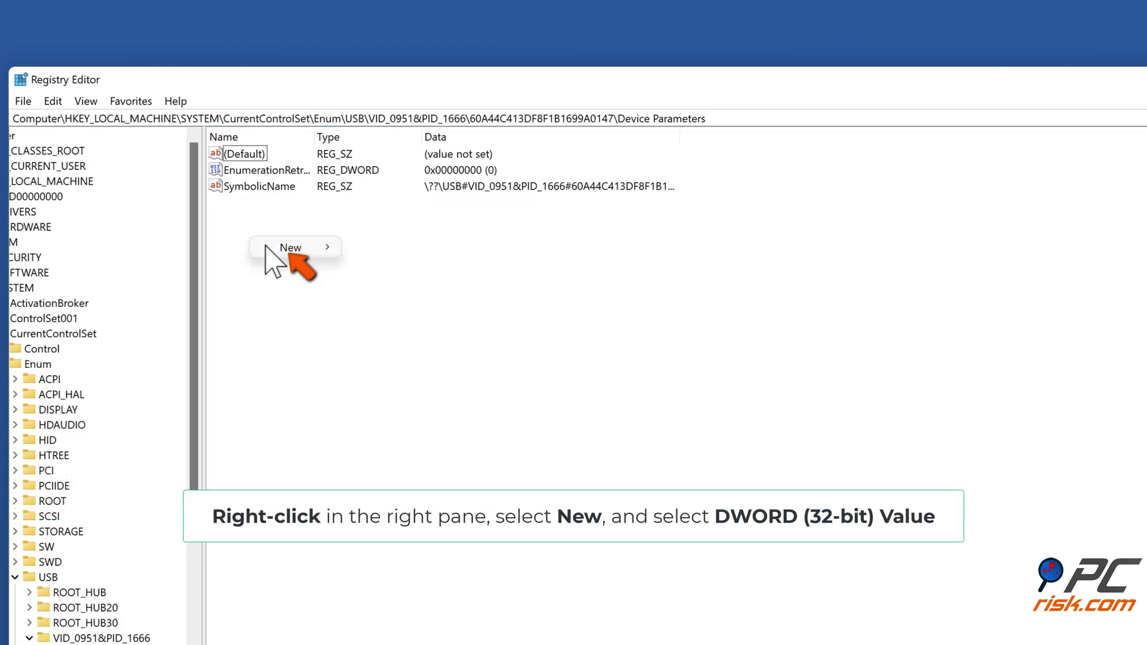
mouse_move(290, 254)
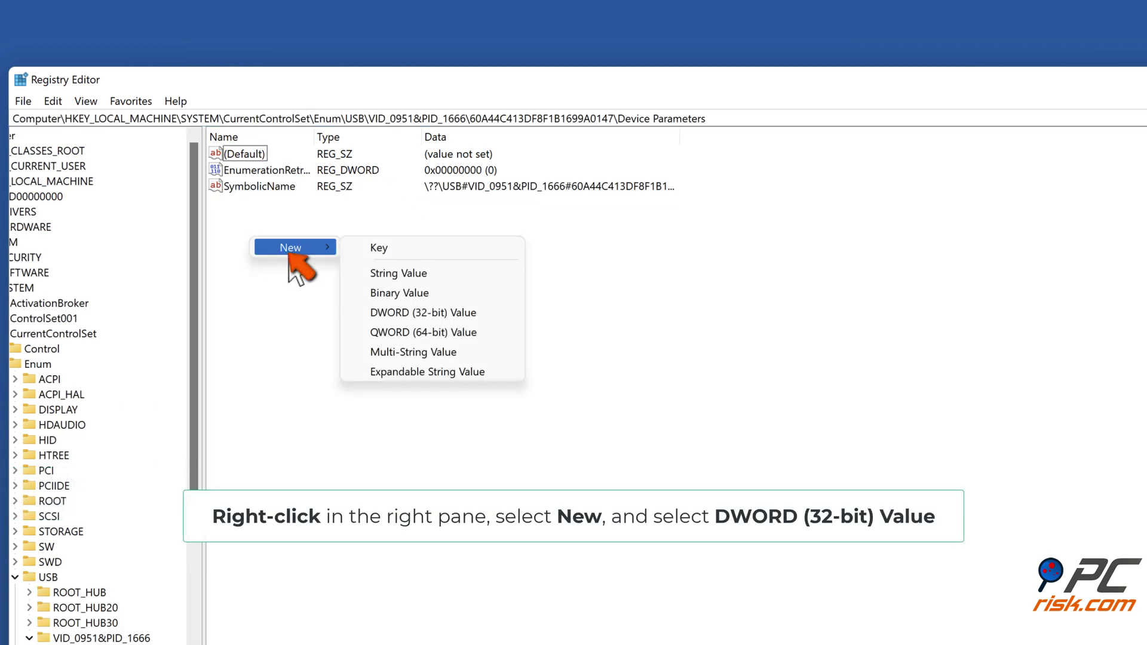
click(421, 316)
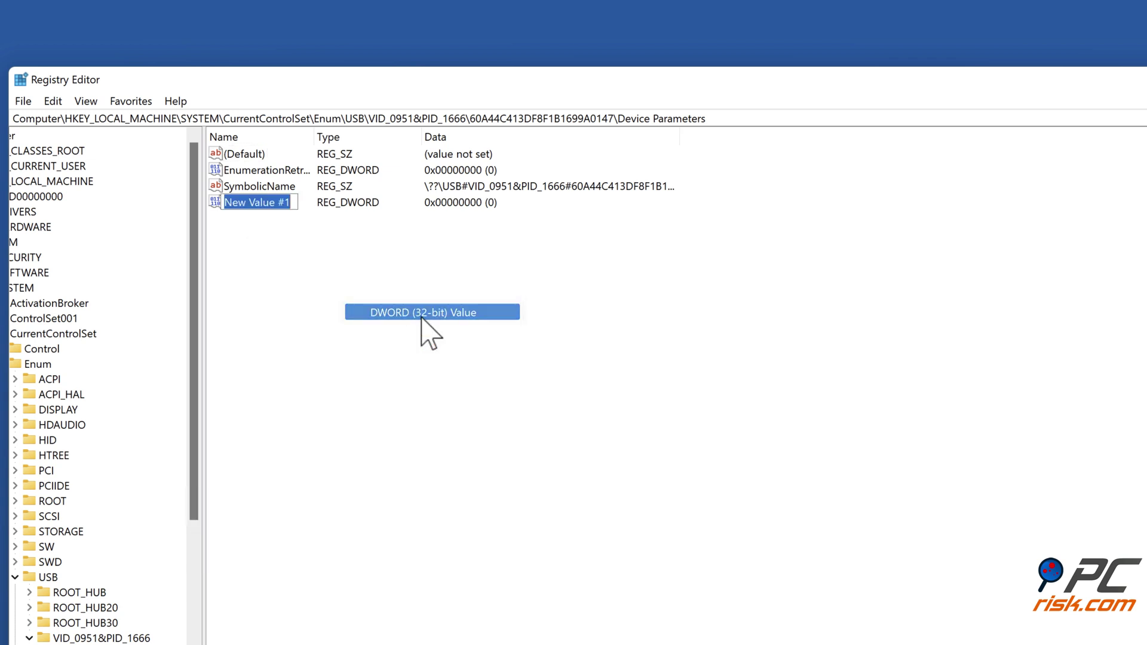
text(Enhanc)
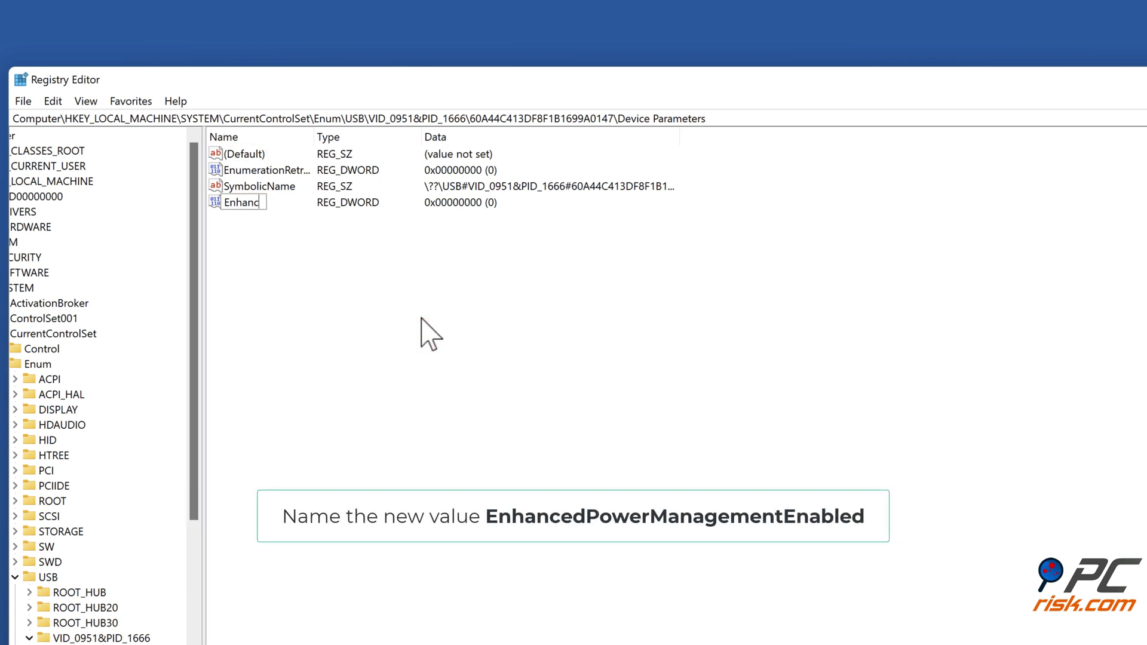
text(edPowerManageme)
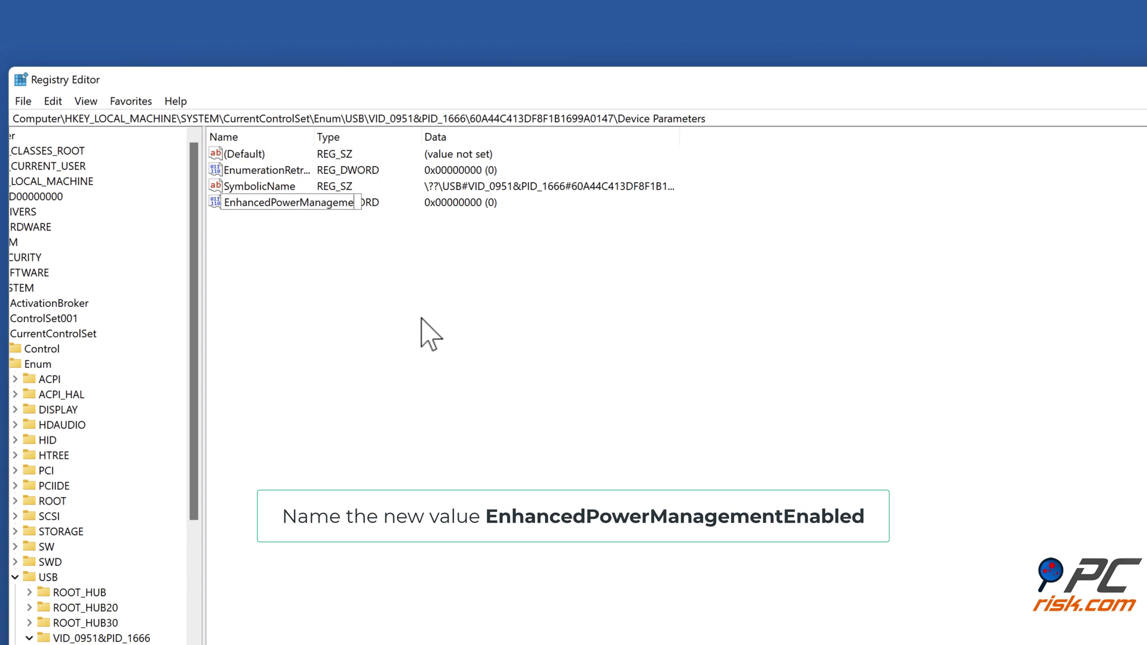
text(ntEnabled)
key(Return)
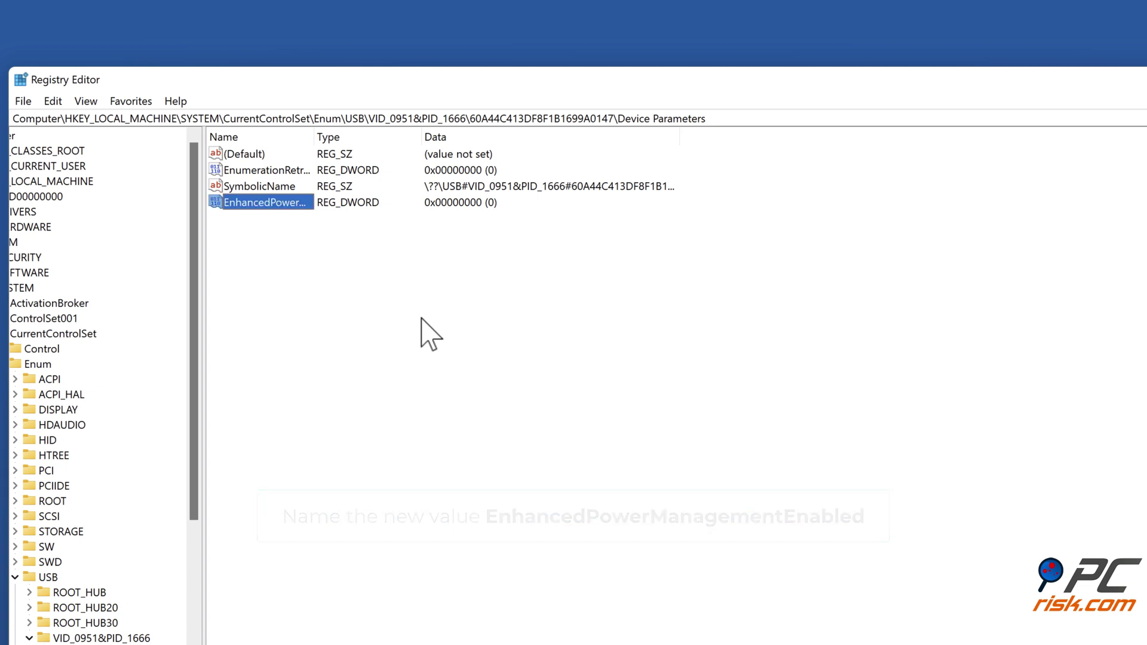
Set EnhancedPowerManagementEnabled's value data to 0 and save it.
right_click(291, 208)
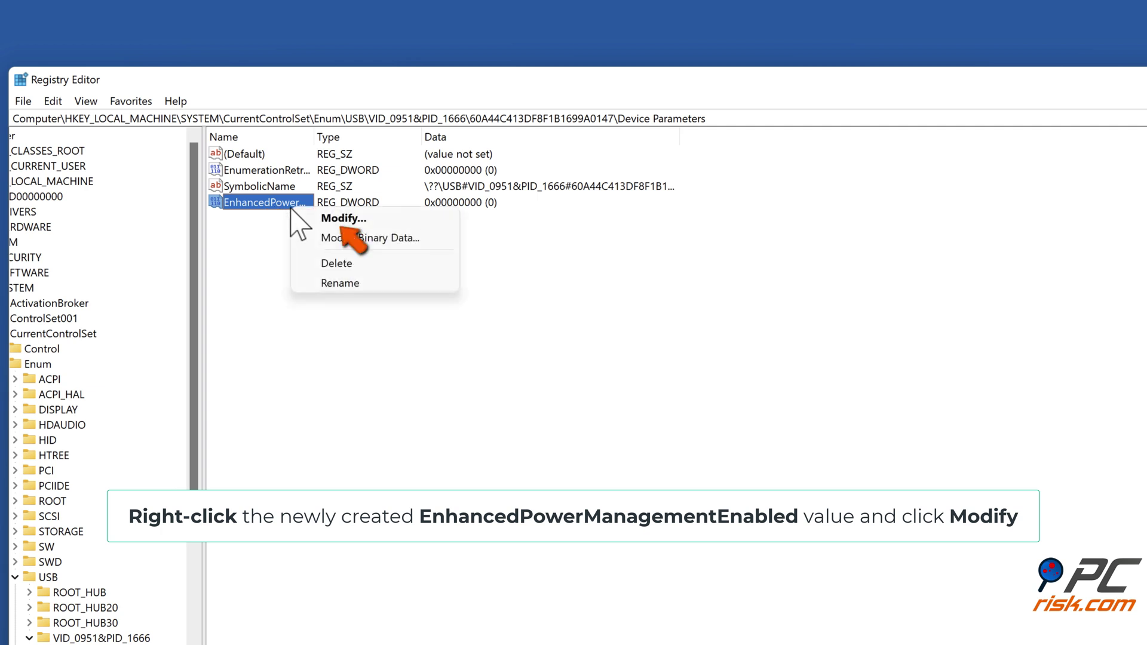
click(341, 219)
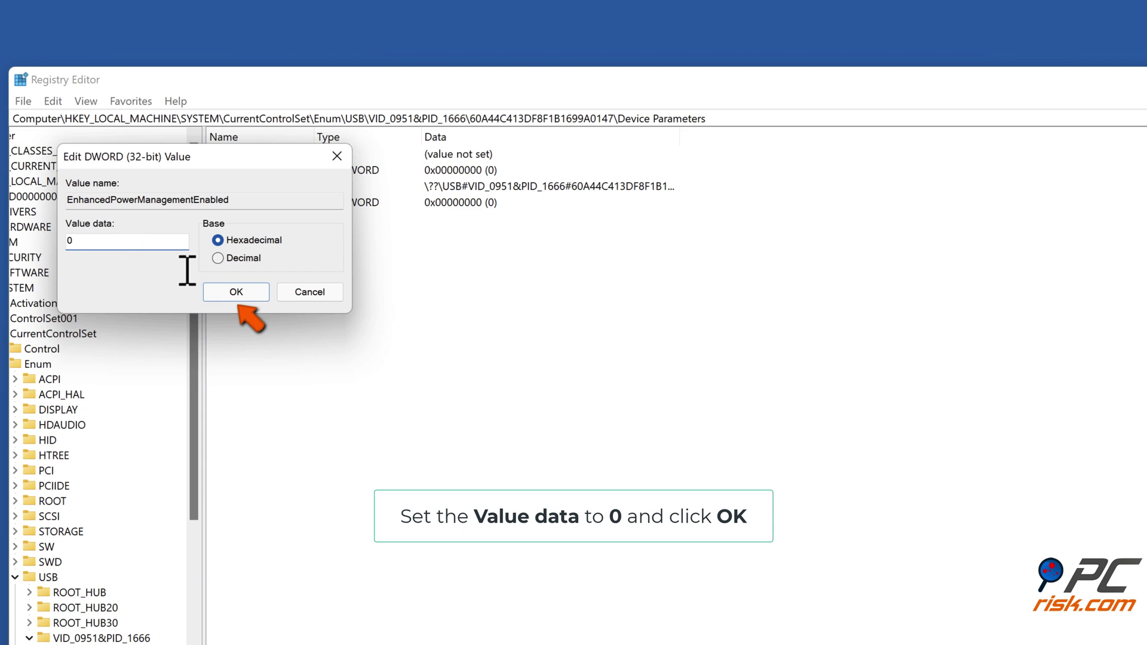
click(238, 296)
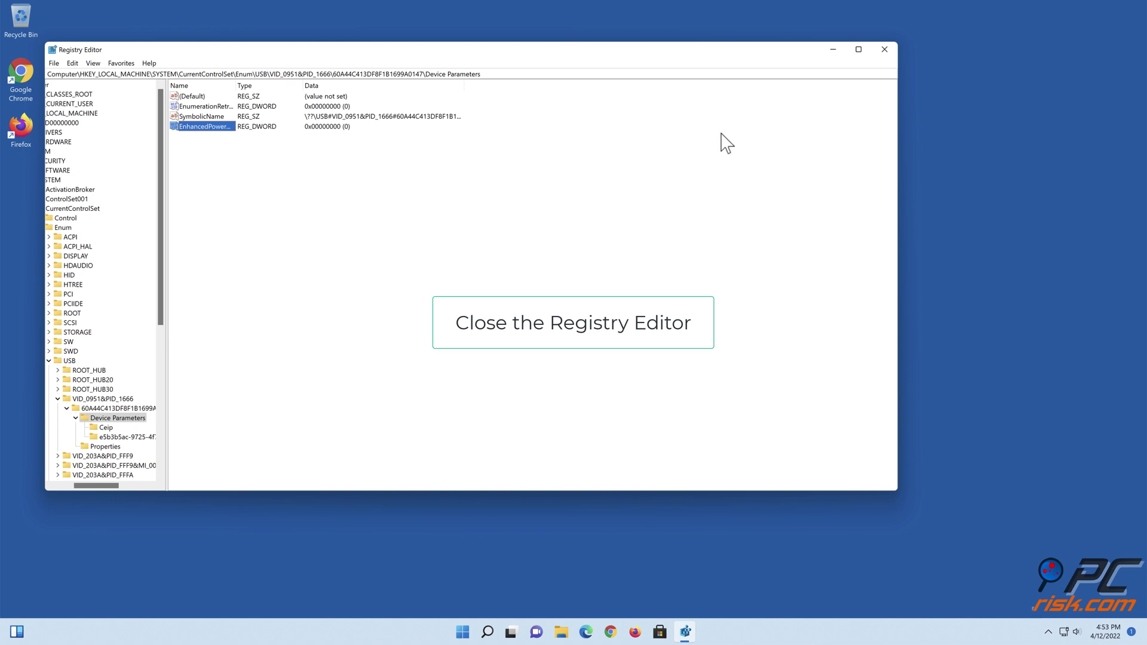
Close Registry Editor and restart the PC from the Start menu.
click(884, 49)
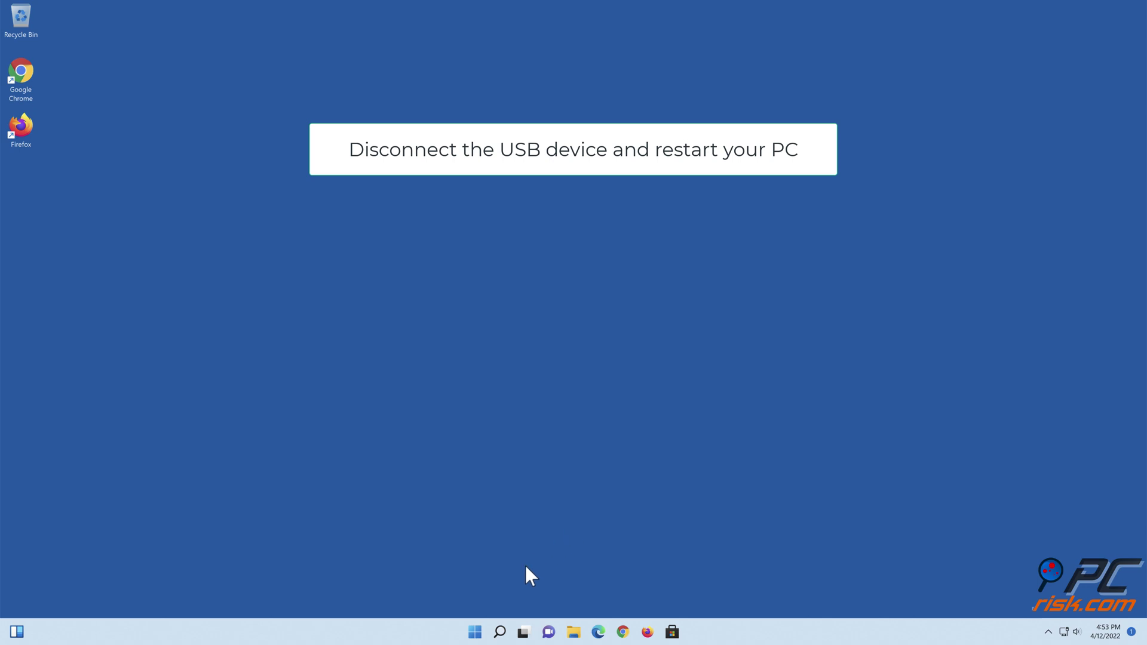
click(477, 632)
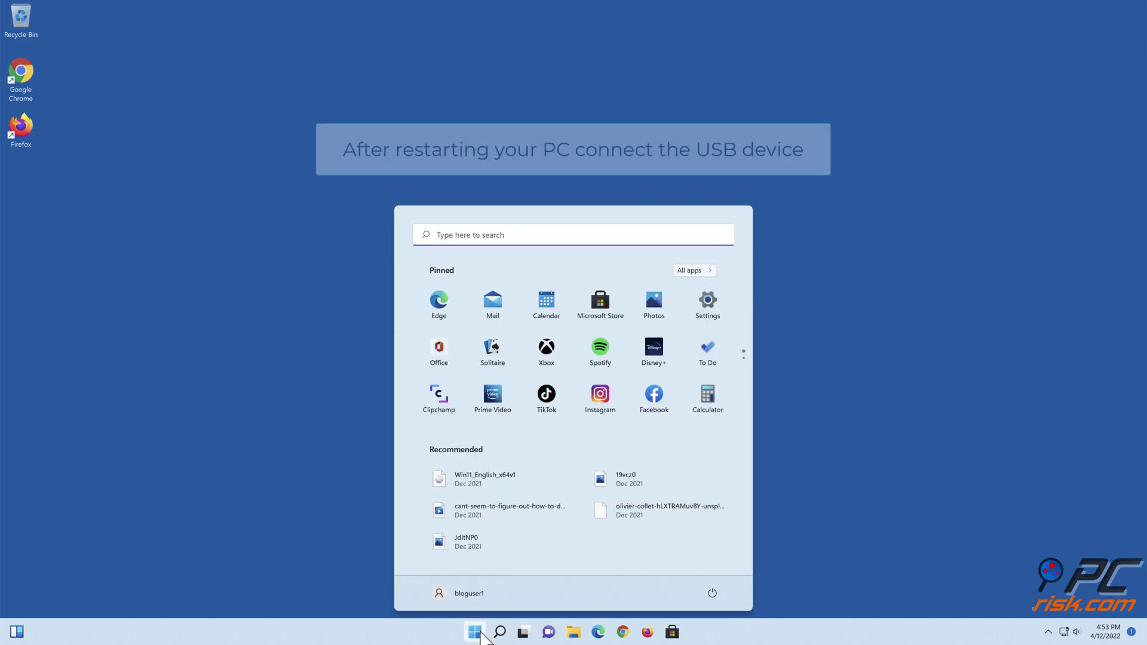
click(712, 593)
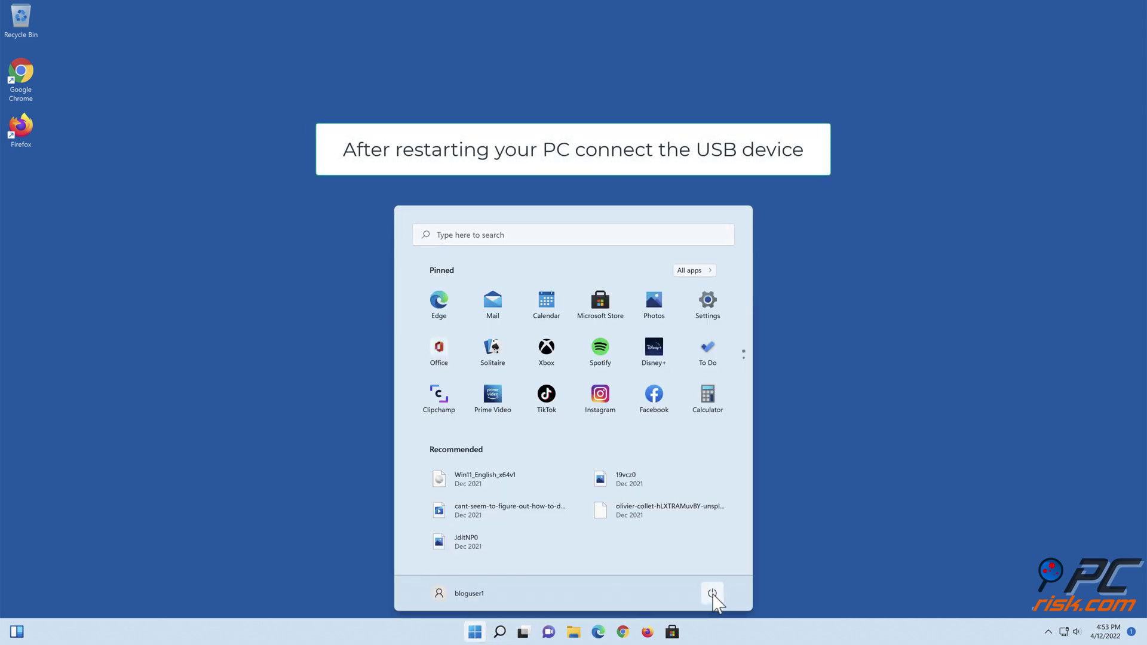
click(712, 593)
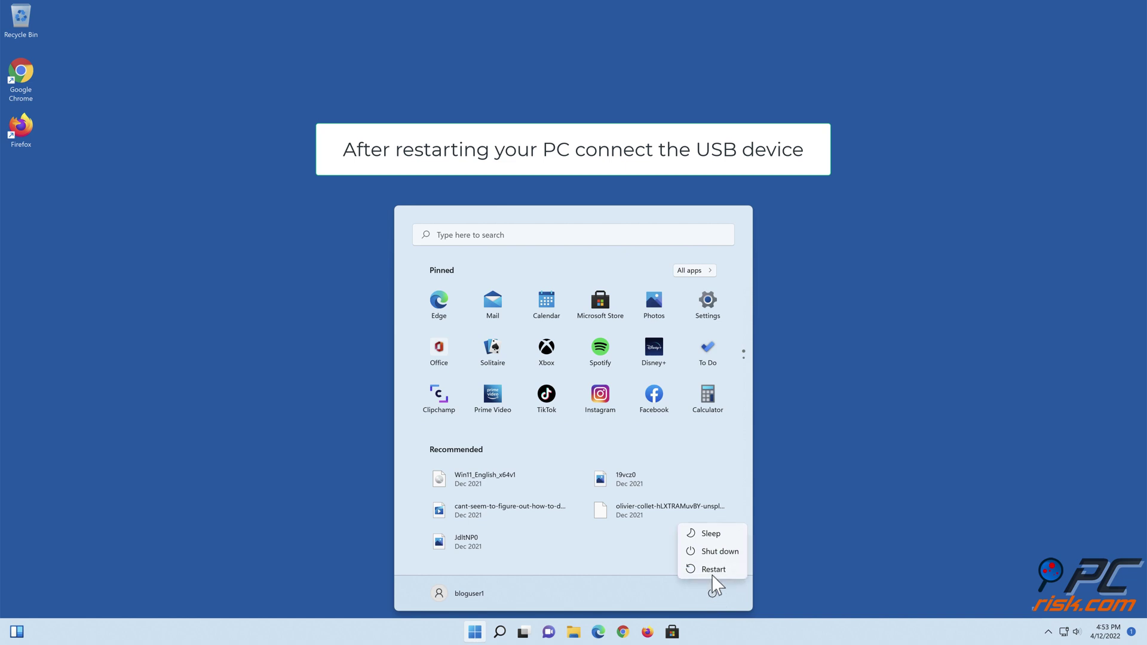
click(712, 571)
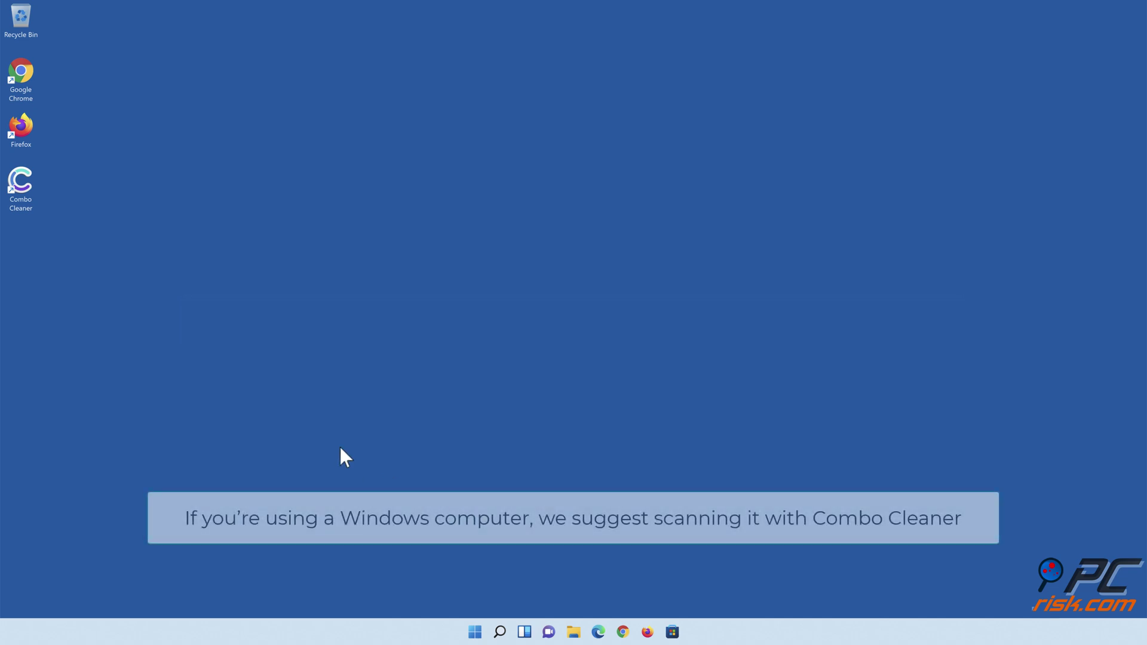
Run a Combo Cleaner quick scan and quarantine the 323 detected threats.
double_click(29, 202)
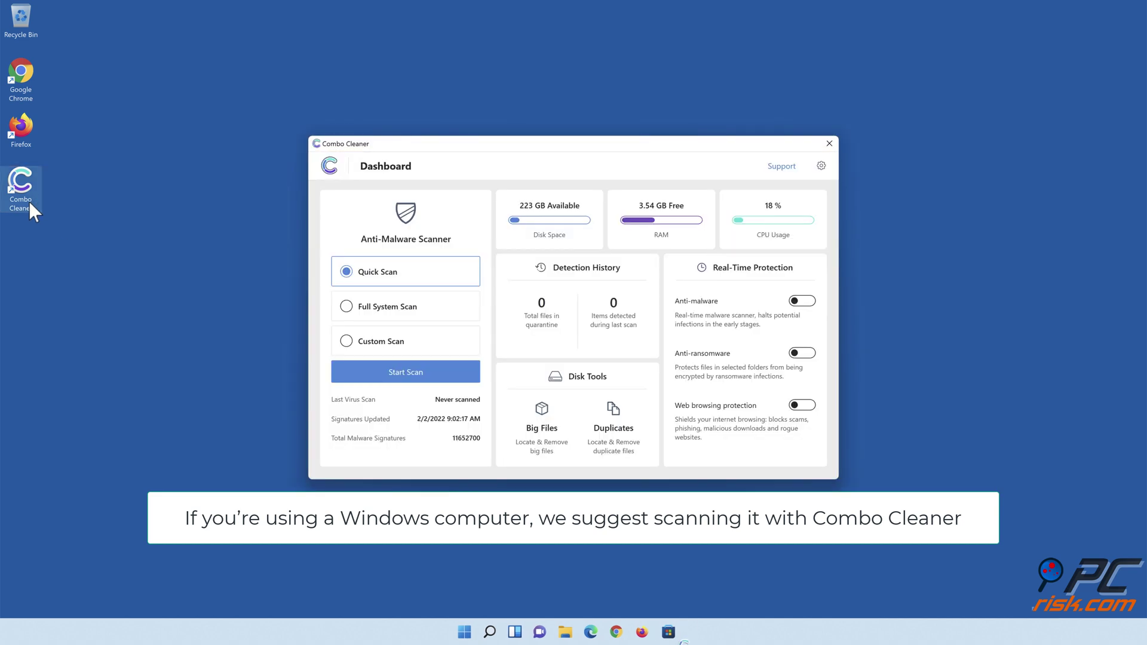
click(405, 380)
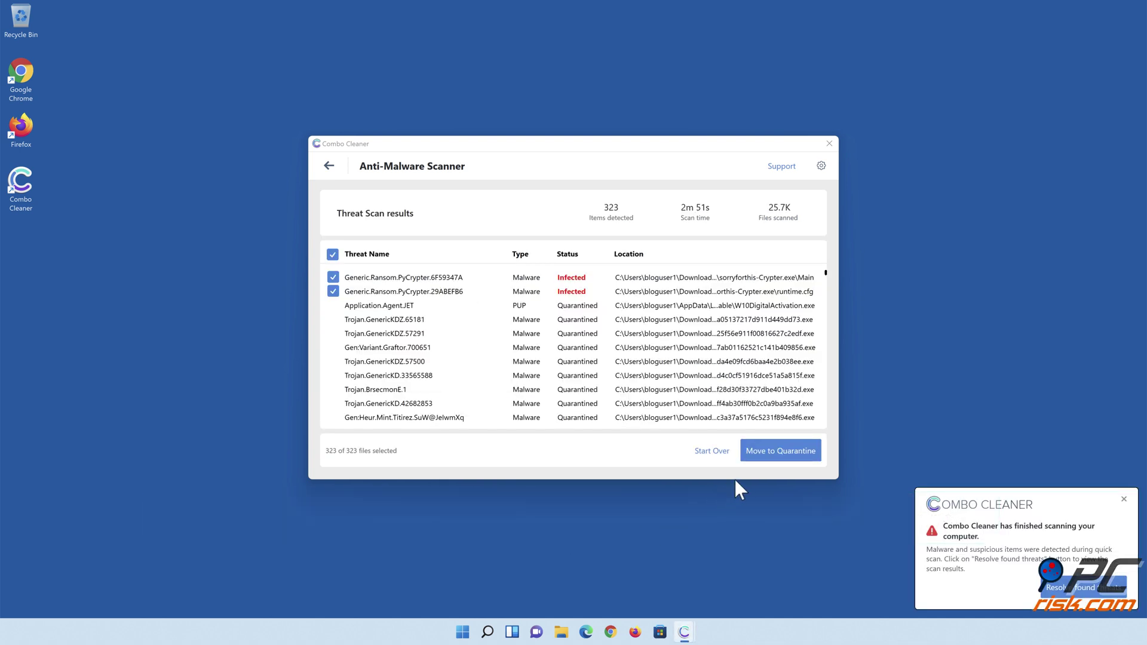
click(775, 457)
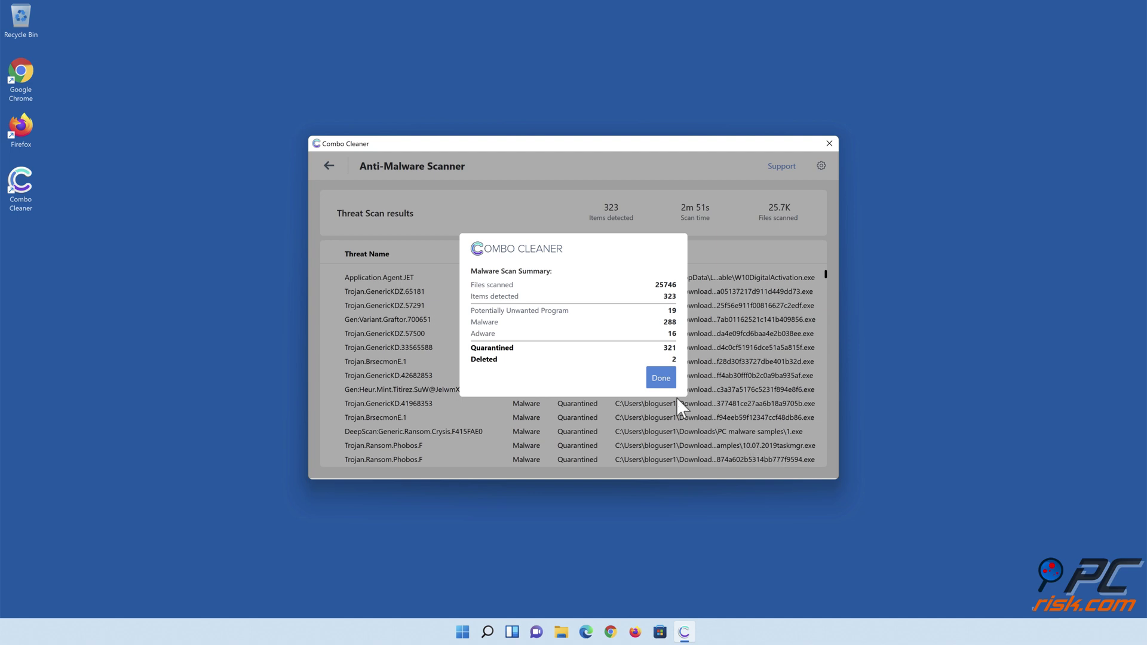
click(660, 383)
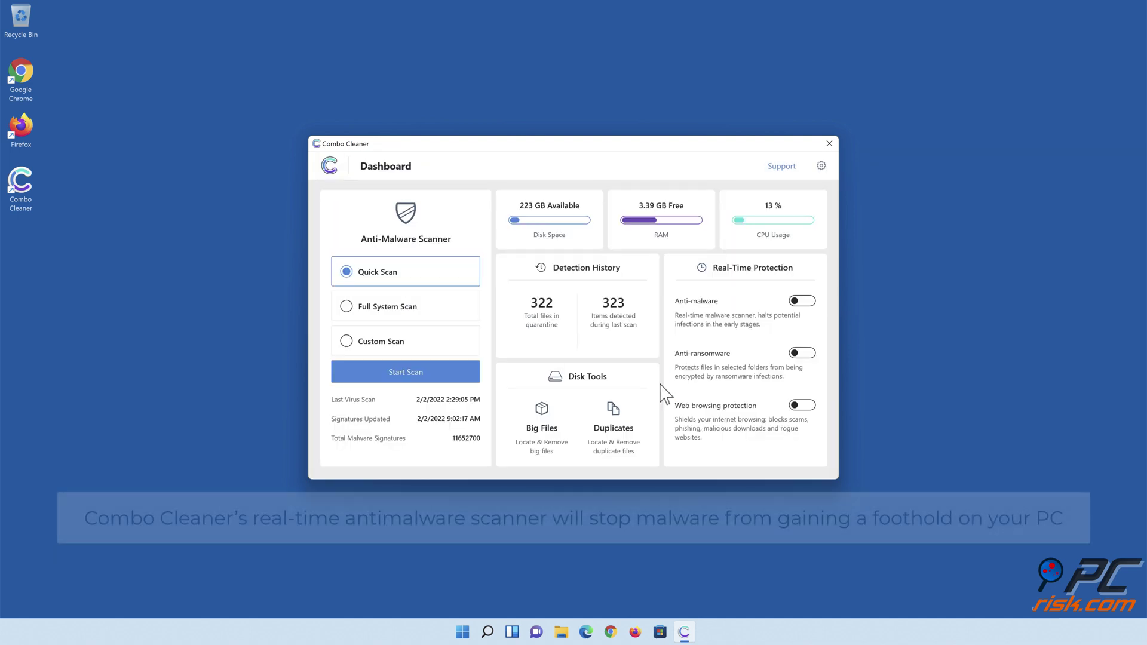
Enable real-time anti-malware and web browsing protection, and add Documents to anti-ransomware protected folders.
click(800, 303)
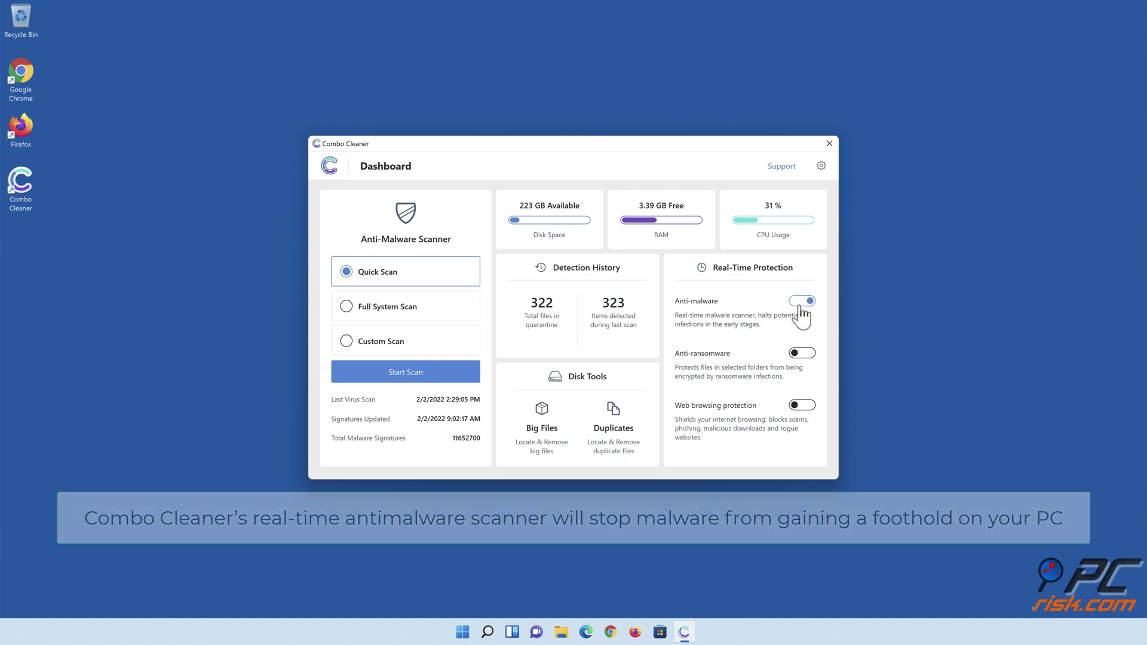
click(802, 355)
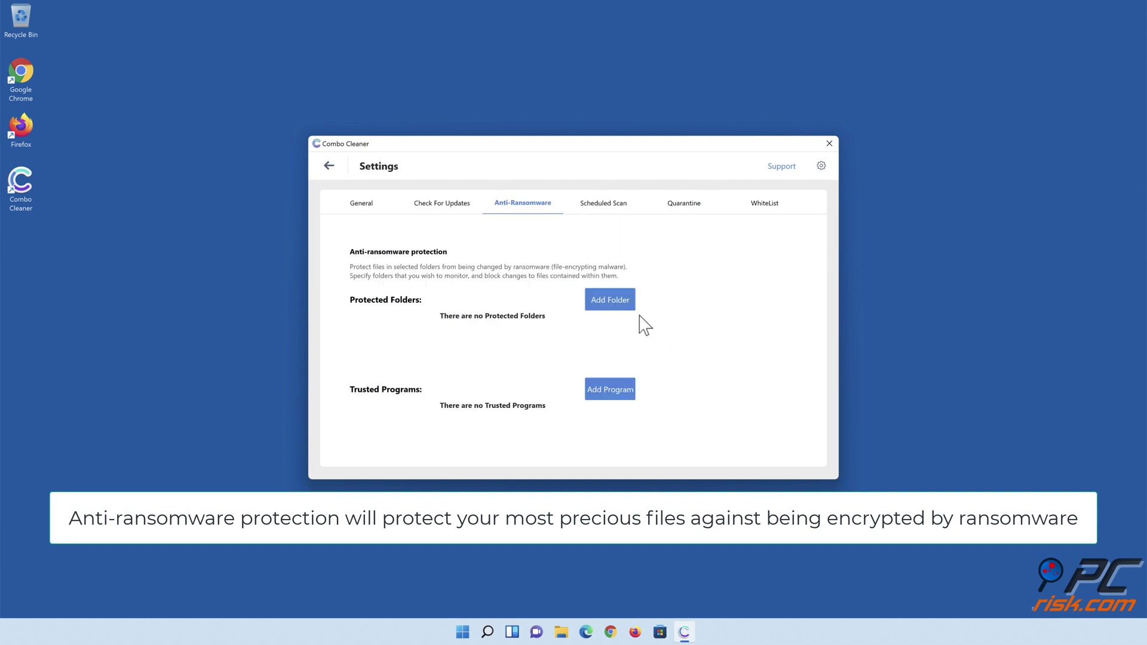
click(612, 306)
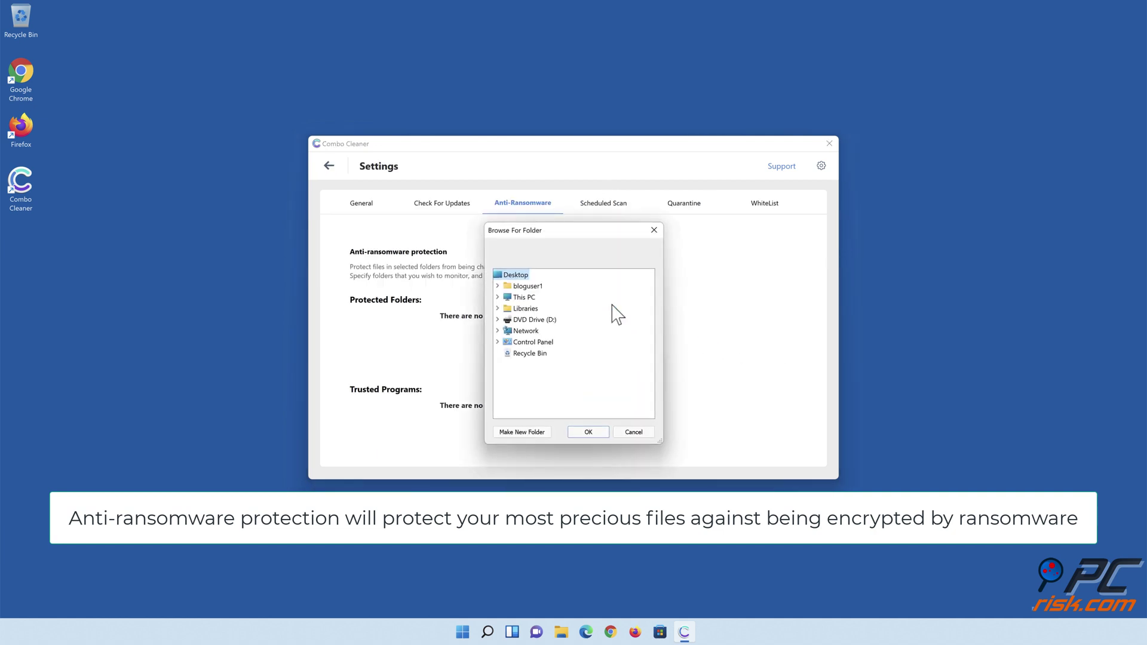
click(498, 308)
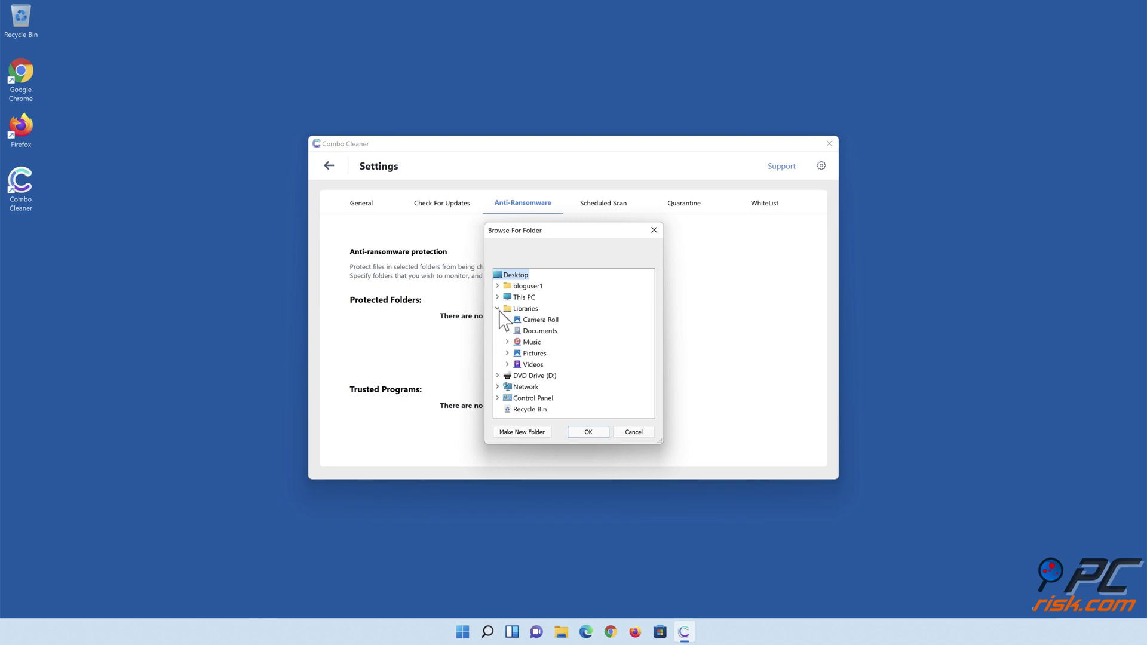
click(507, 330)
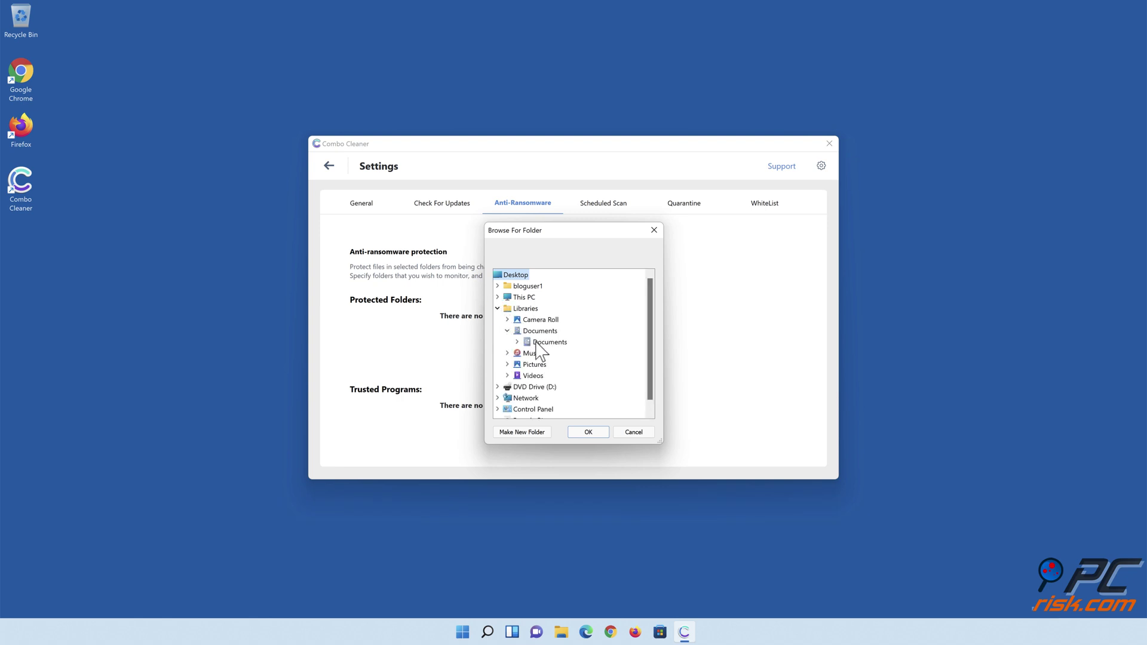
click(537, 343)
click(588, 432)
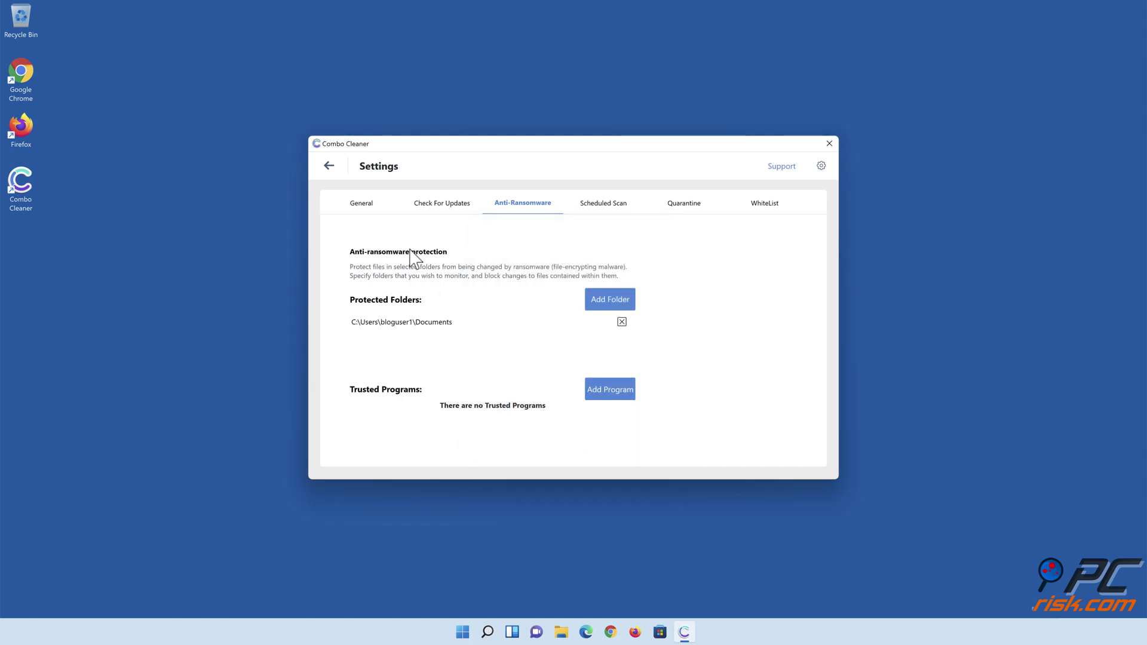
click(329, 166)
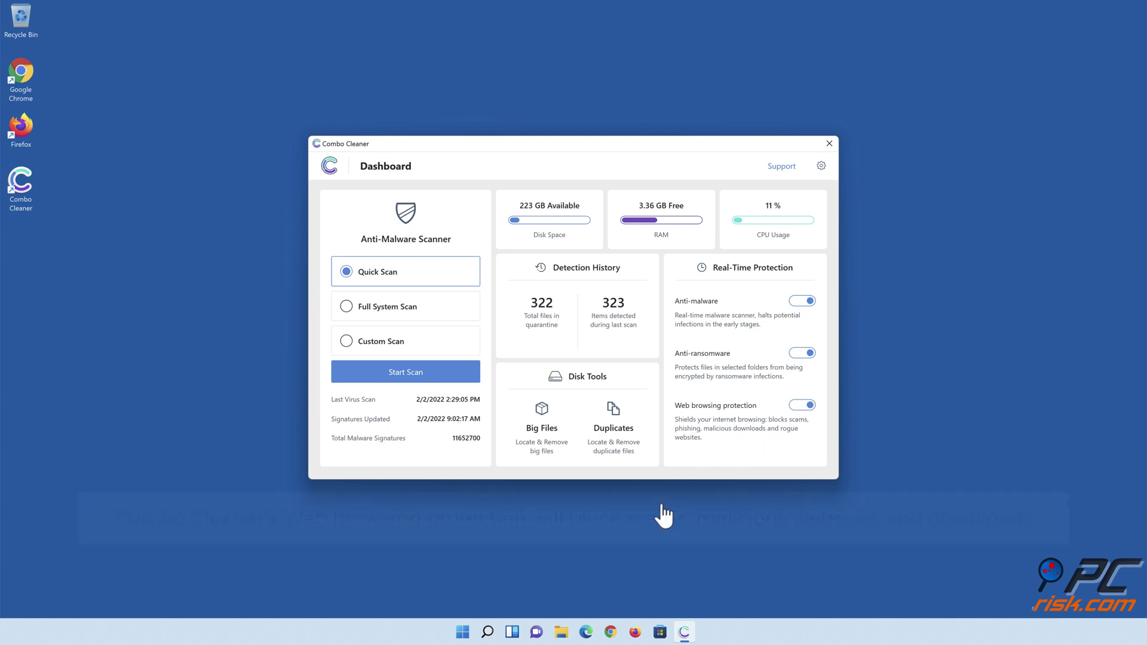
click(583, 566)
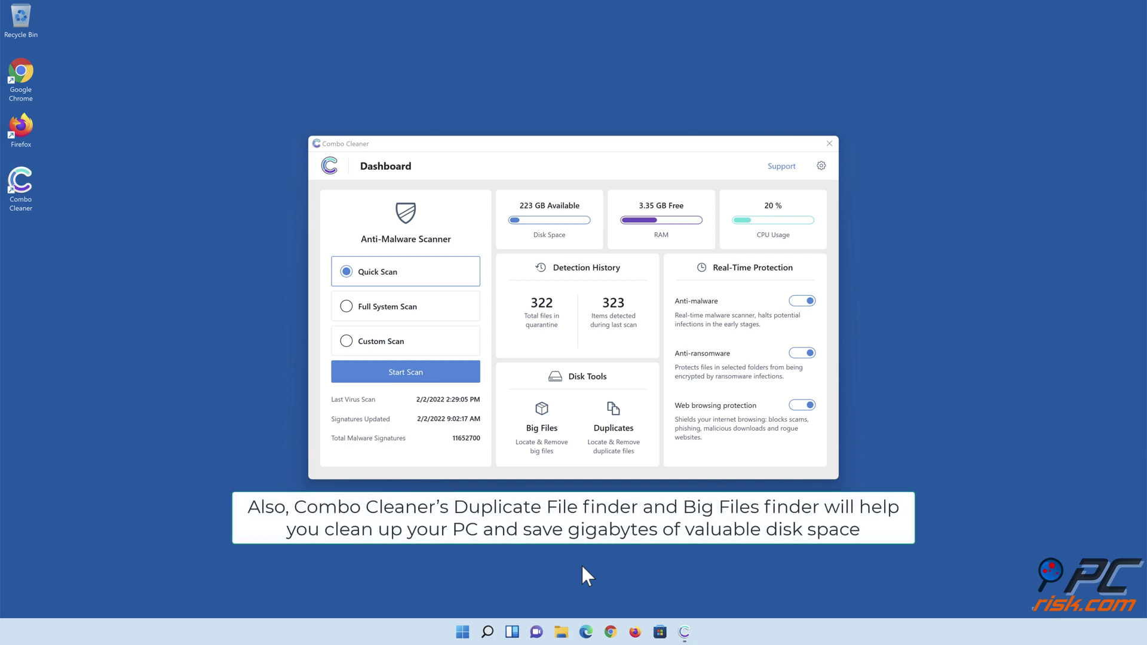